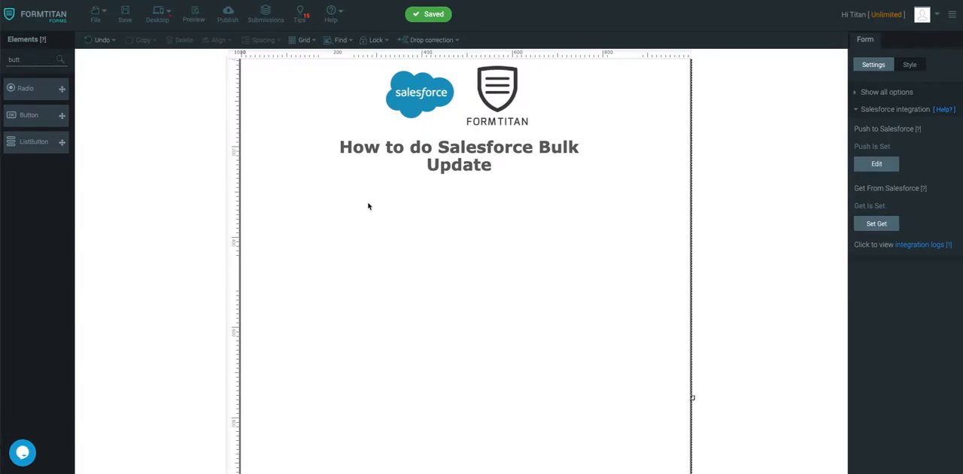
# Step: Add a Section element below the form title and enlarge it to span most of the form's width
pyautogui.press('BackSpace')
pyautogui.press('BackSpace')
pyautogui.press('BackSpace')
pyautogui.press('BackSpace')
pyautogui.write('sec')
pyautogui.moveTo(32, 97); pyautogui.dragTo(309, 216)
pyautogui.moveTo(367, 286); pyautogui.dragTo(667, 360)
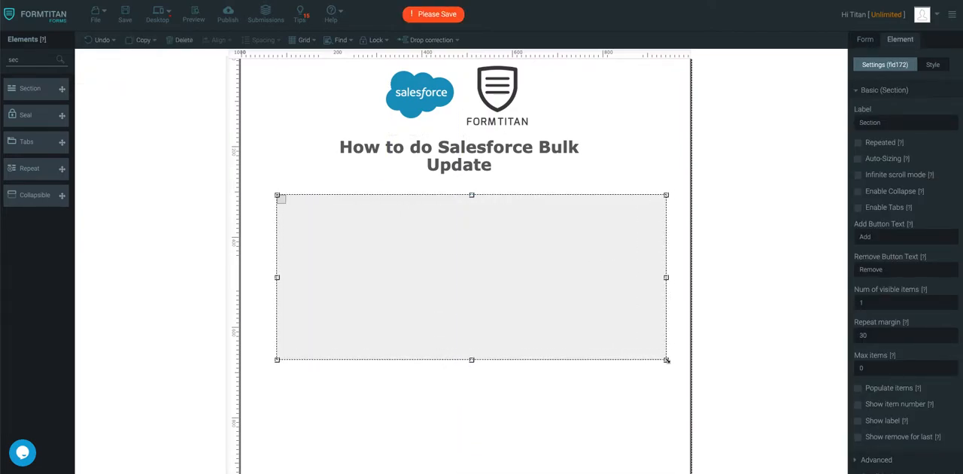
# Step: Add a Textbox element inside the section and paste a duplicate of it
pyautogui.doubleClick(27, 61)
pyautogui.press('BackSpace')
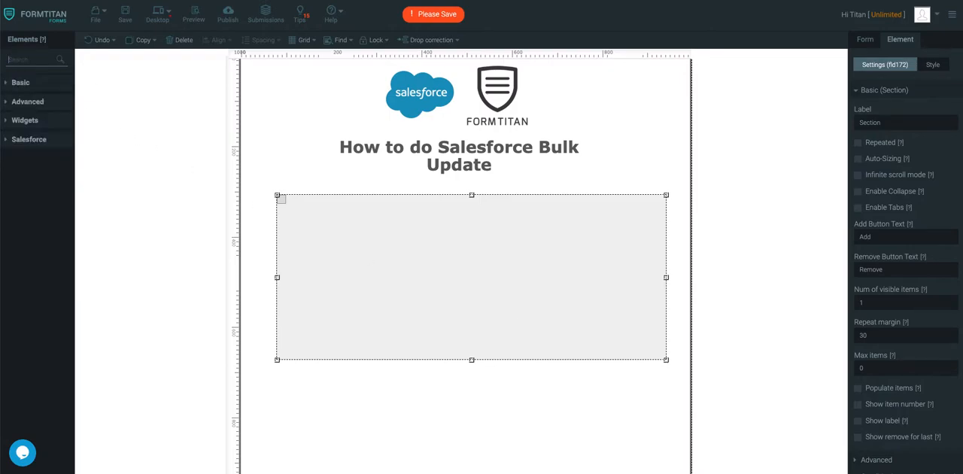
pyautogui.write('text')
pyautogui.moveTo(62, 142); pyautogui.dragTo(590, 239)
pyautogui.click(474, 291)
pyautogui.hotkey('ctrl', 'v')
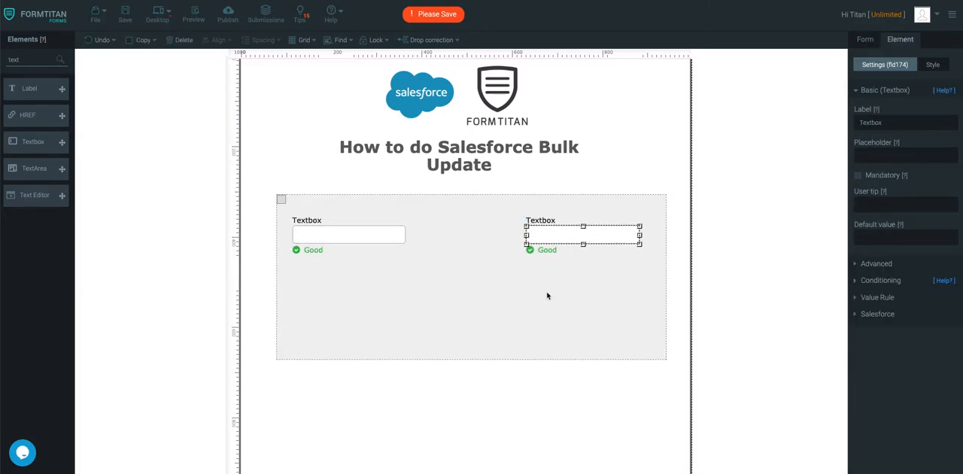
# Step: Move the second textbox directly beneath the first one inside the section
pyautogui.click(489, 348)
pyautogui.click(473, 365)
pyautogui.click(475, 338)
pyautogui.click(580, 231)
pyautogui.moveTo(581, 232); pyautogui.dragTo(350, 276)
# Step: Add a Hidden element beside the textboxes and shorten the section so it ends just below the fields
pyautogui.doubleClick(30, 59)
pyautogui.write('hid')
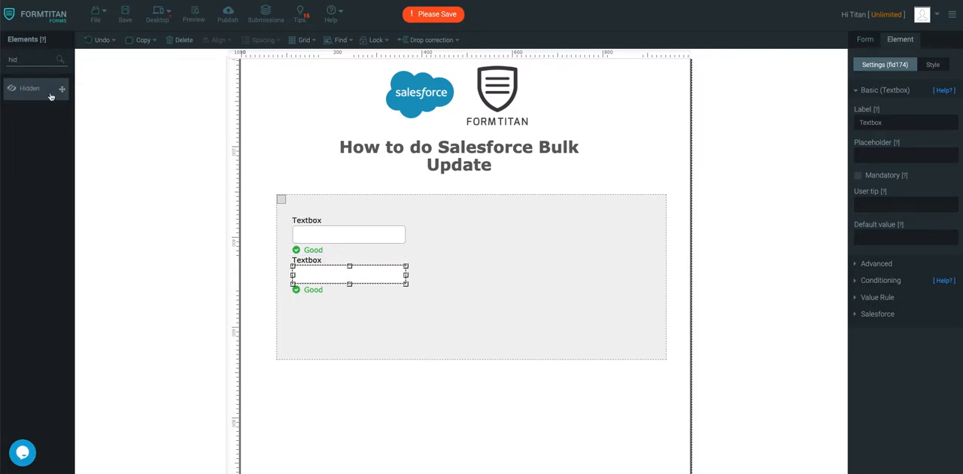
pyautogui.moveTo(51, 95); pyautogui.dragTo(452, 251)
pyautogui.click(529, 301)
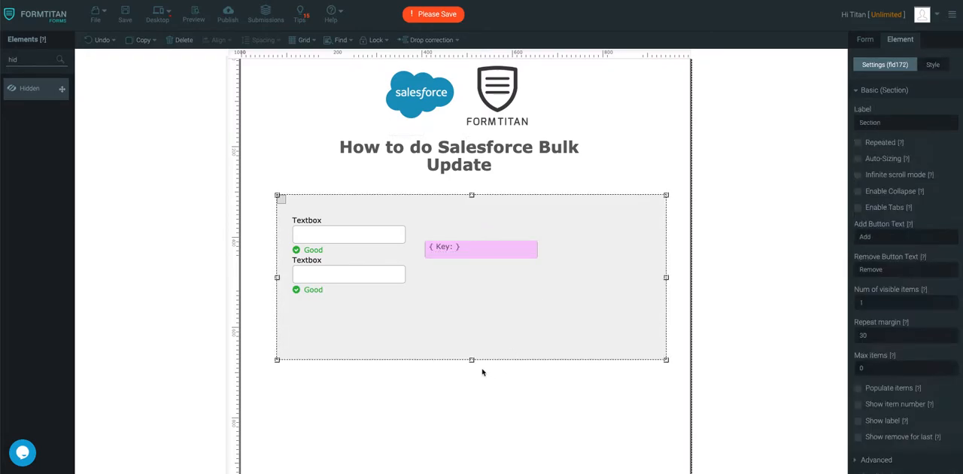
pyautogui.moveTo(471, 361); pyautogui.dragTo(472, 304)
pyautogui.moveTo(472, 195)
pyautogui.mouseDown()
pyautogui.moveTo(471, 204)
pyautogui.moveTo(472, 193)
pyautogui.mouseUp()
# Step: Name the hidden field "Account ID"
pyautogui.click(473, 254)
pyautogui.doubleClick(906, 120)
pyautogui.write('Account ID')
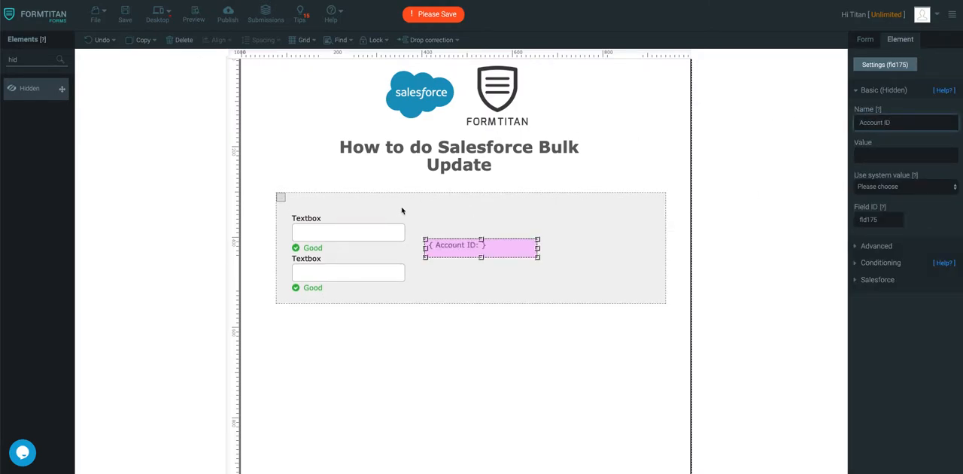
# Step: Label the upper textbox "Account Name"
pyautogui.click(380, 229)
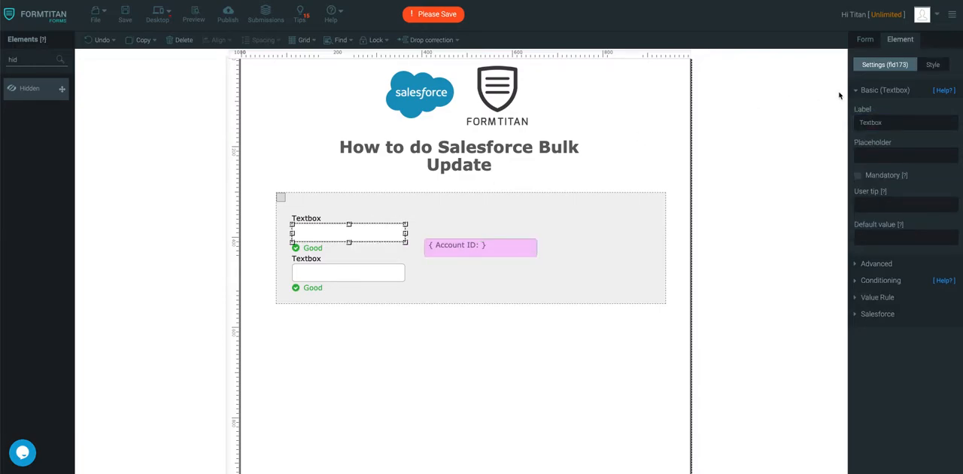
pyautogui.click(904, 118)
pyautogui.hotkey('ctrl', 'a')
pyautogui.write('Account Nam')
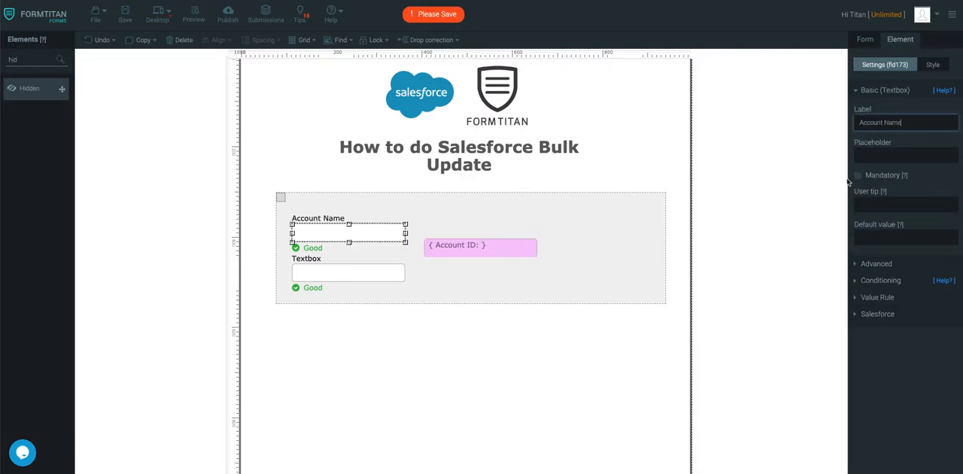
# Step: Label the lower textbox "Account Number" and save the form
pyautogui.click(347, 280)
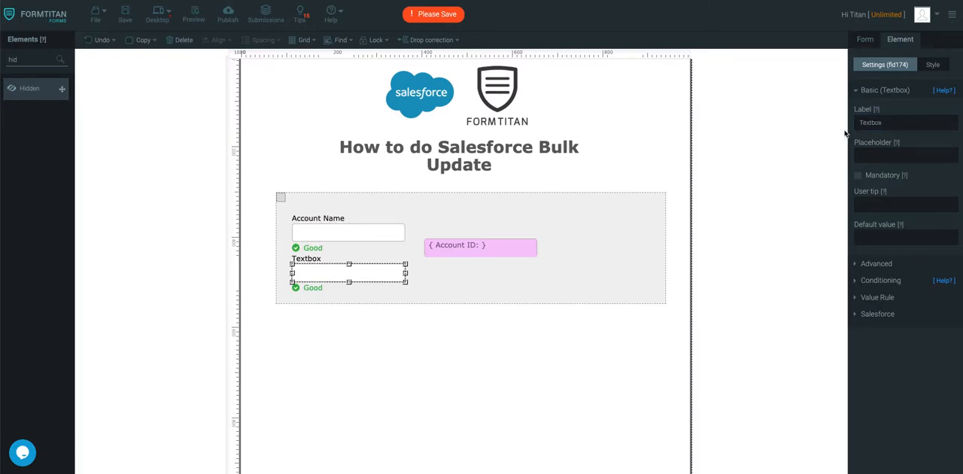
pyautogui.click(902, 119)
pyautogui.hotkey('ctrl', 'a')
pyautogui.write('A')
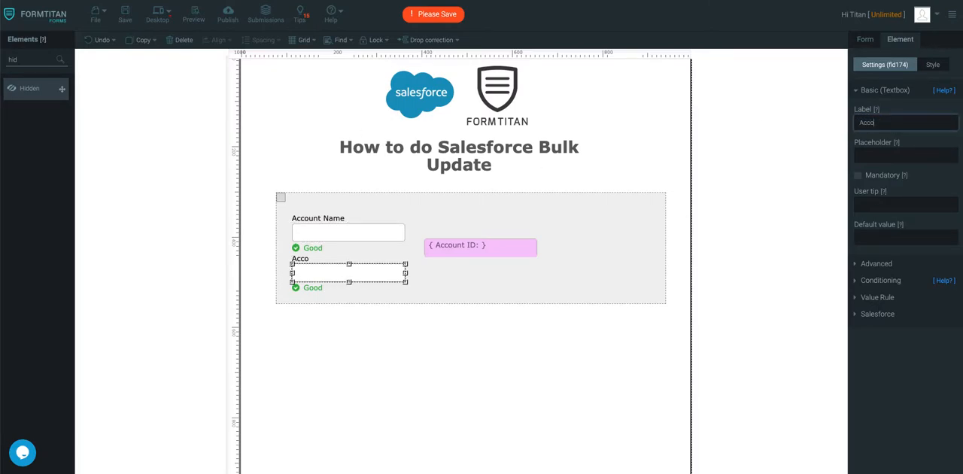
pyautogui.write('ccount Number')
pyautogui.click(125, 14)
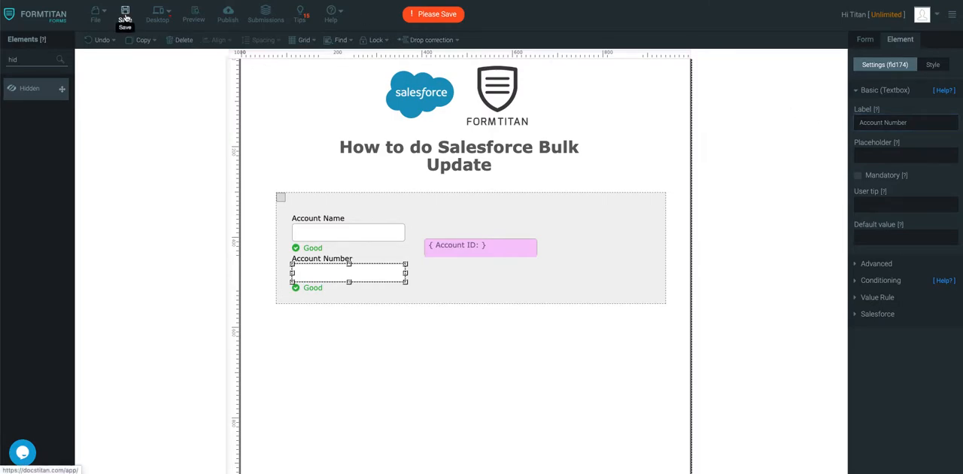
# Step: Add an Account object to the Get From Salesforce settings and have it execute on form load
pyautogui.click(871, 40)
pyautogui.click(877, 223)
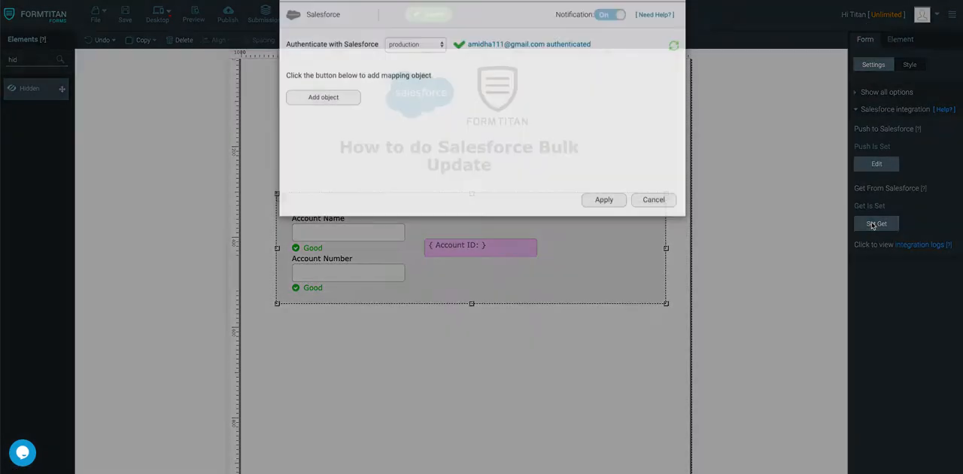
pyautogui.click(350, 129)
pyautogui.click(362, 77)
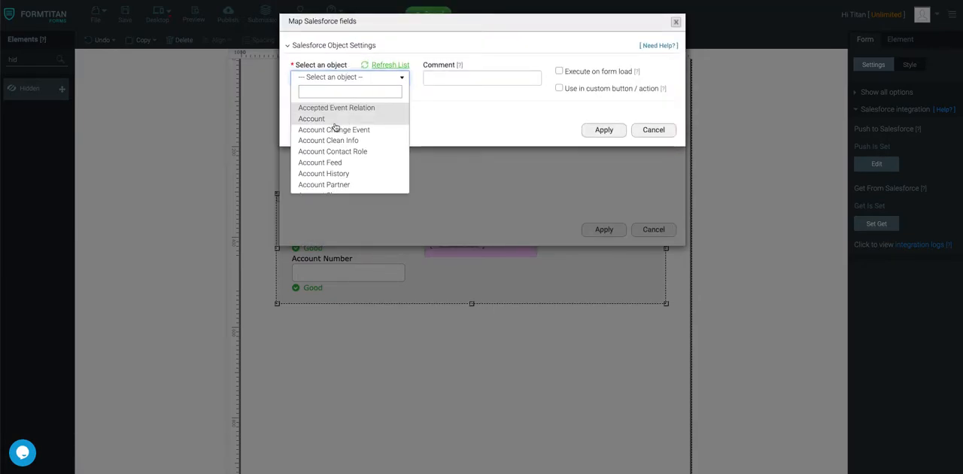
pyautogui.click(355, 118)
pyautogui.click(560, 72)
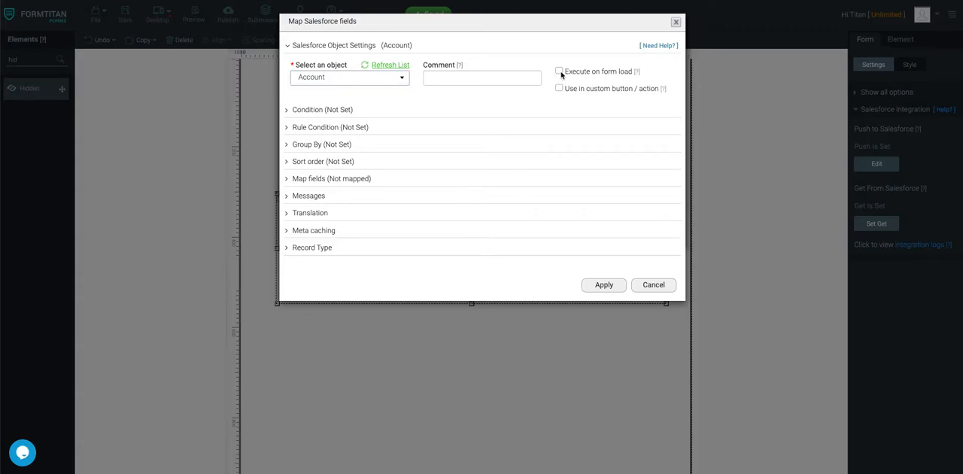
# Step: Set the Account object's condition to take all matches with a limit of 5
pyautogui.click(316, 102)
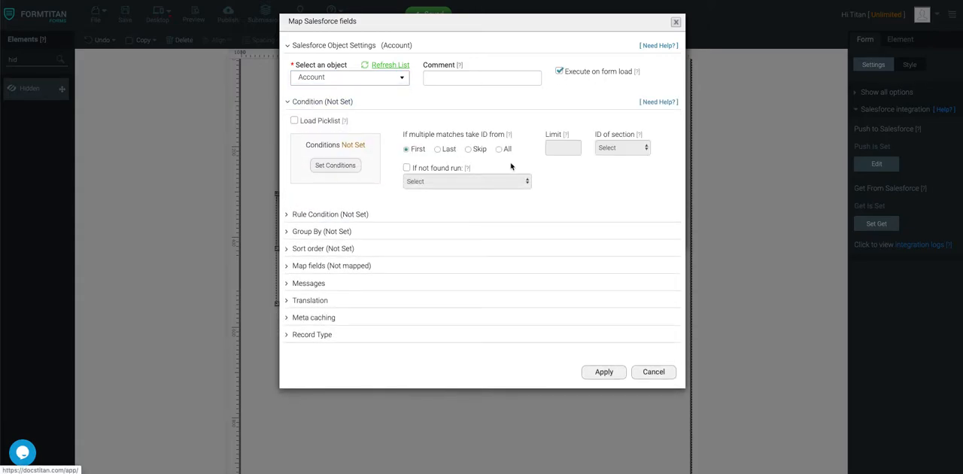
pyautogui.click(500, 149)
pyautogui.click(573, 146)
pyautogui.write('5')
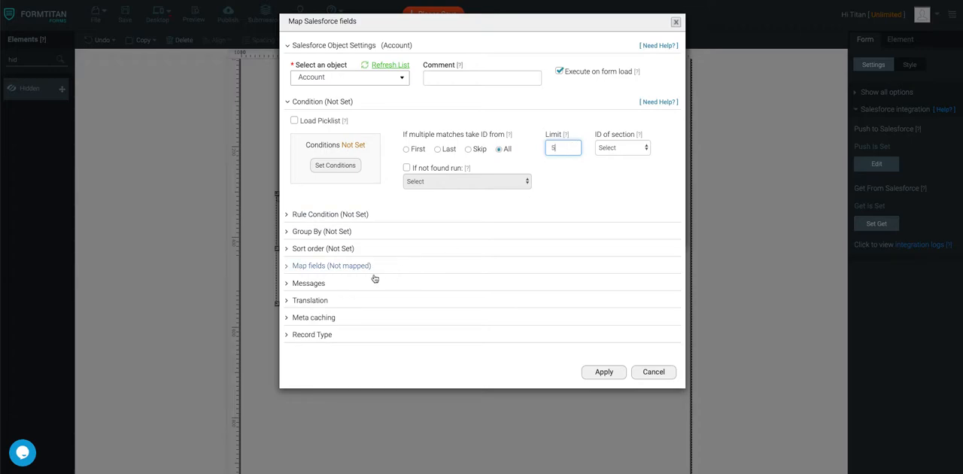
# Step: In the object's field mapping, map the Account Name form field to the Salesforce Account Name field
pyautogui.click(352, 266)
pyautogui.click(334, 313)
pyautogui.scroll(-2, 389, 255)
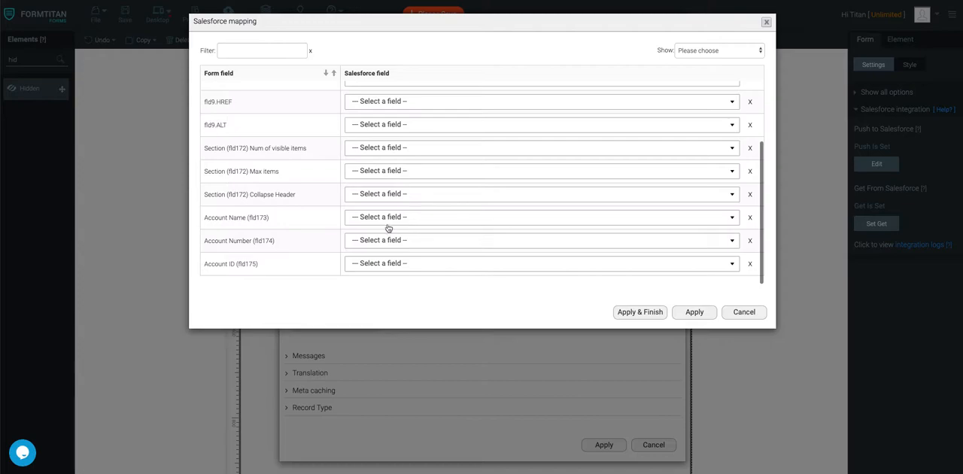
pyautogui.click(388, 218)
pyautogui.write('name')
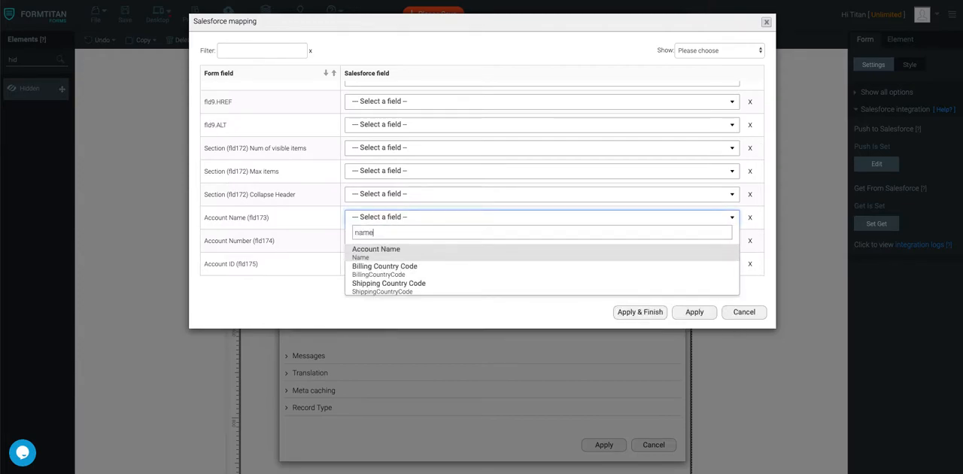
pyautogui.click(391, 253)
# Step: Map Account Number and Account ID to their matching Salesforce fields, apply and finish the mapping, and save the form
pyautogui.click(395, 240)
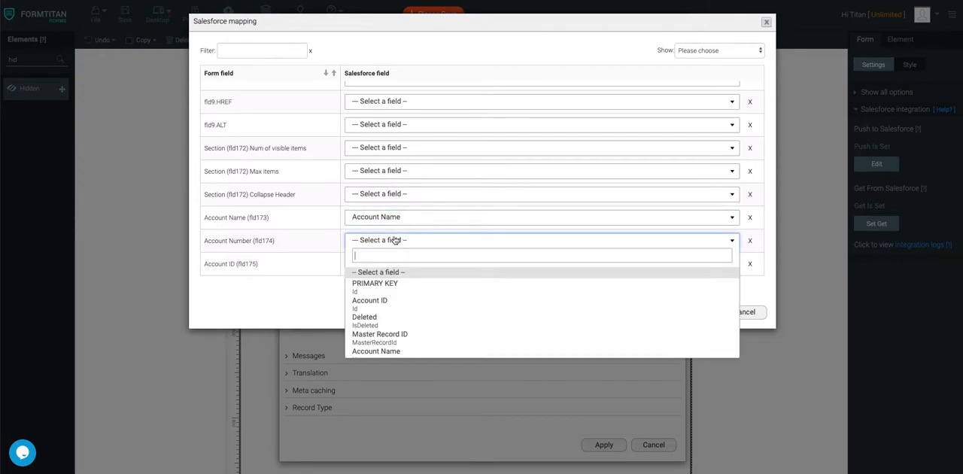
pyautogui.write('num')
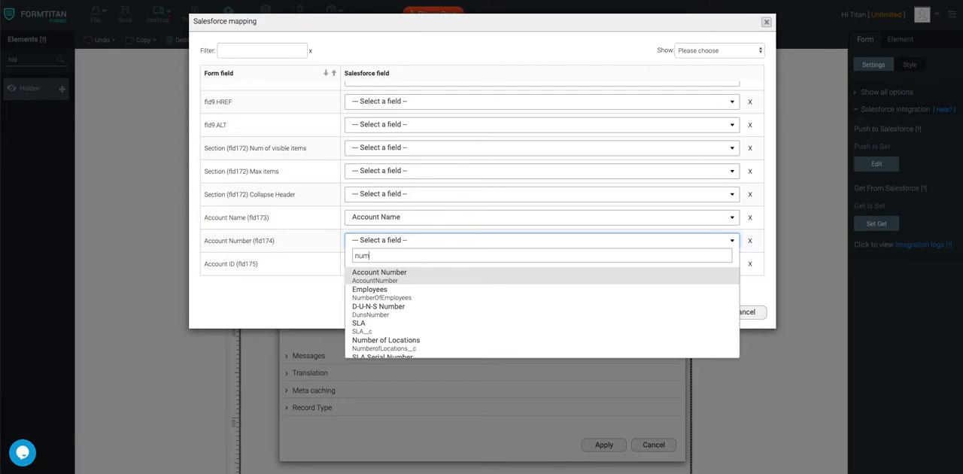
pyautogui.click(398, 276)
pyautogui.click(397, 264)
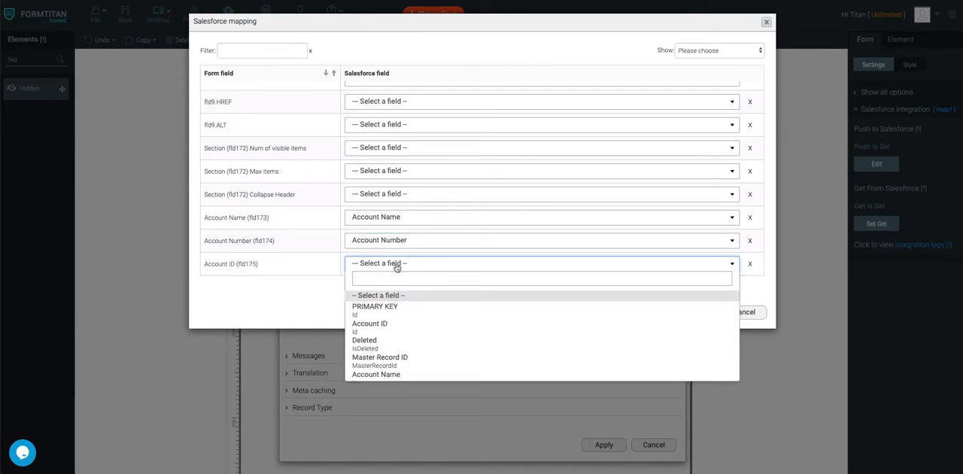
pyautogui.click(397, 323)
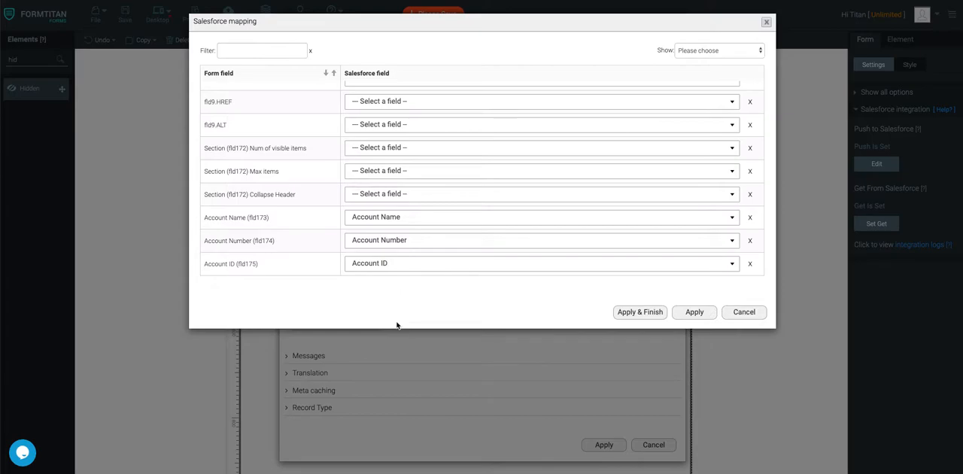
pyautogui.click(637, 313)
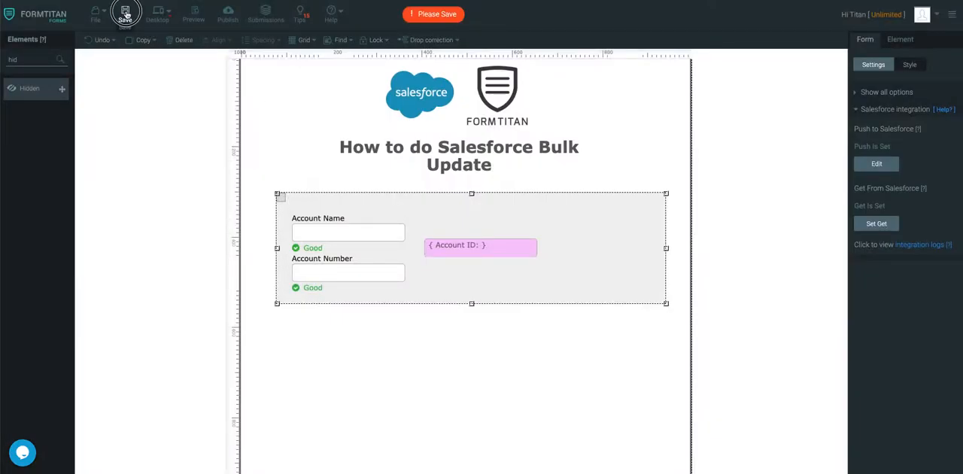
pyautogui.click(125, 13)
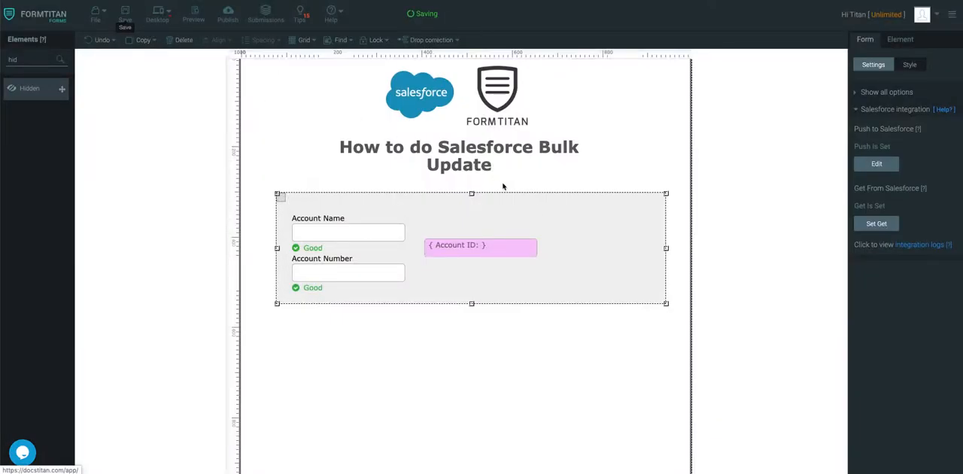
# Step: Enable Auto-Sizing on the section and save the form
pyautogui.click(596, 165)
pyautogui.click(611, 222)
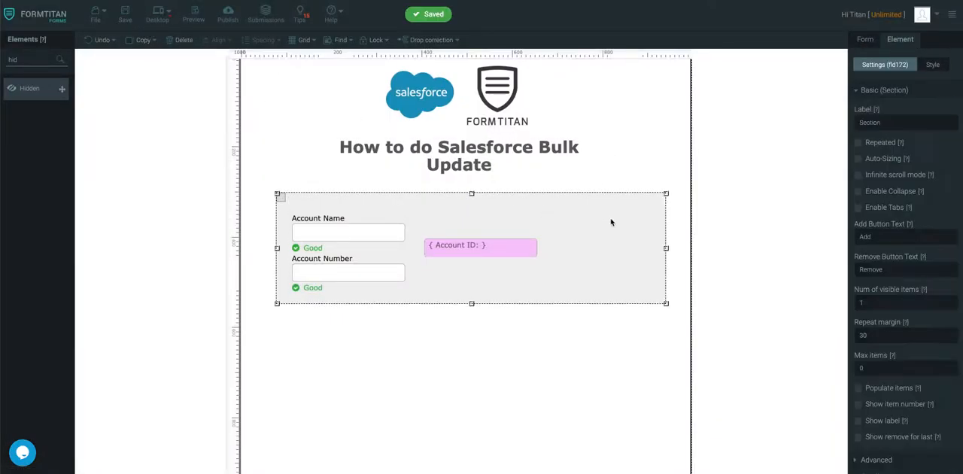
pyautogui.click(858, 159)
pyautogui.click(125, 13)
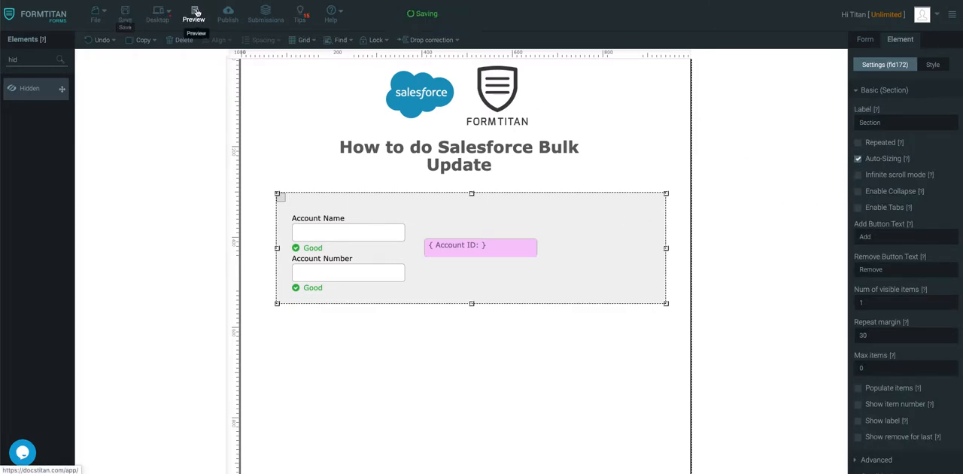
# Step: Preview the form and review the account names, numbers and IDs loaded from Salesforce in the repeated sections
pyautogui.click(195, 12)
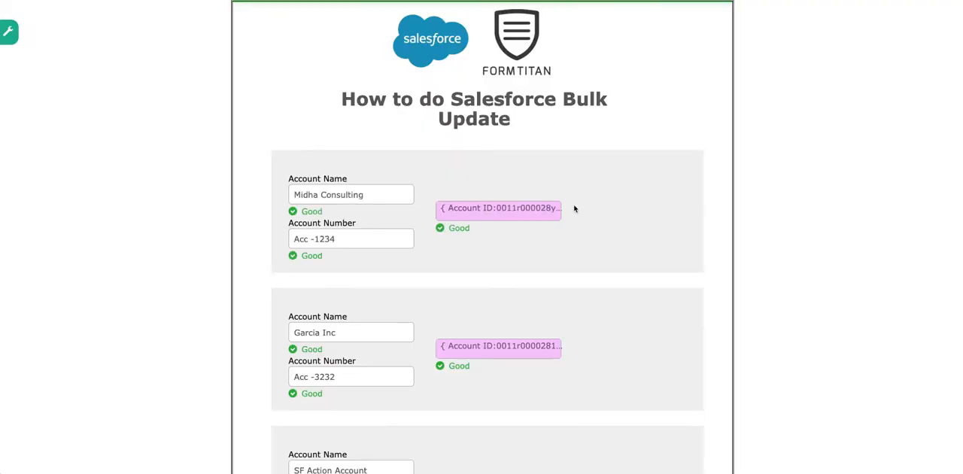
pyautogui.scroll(-2, 574, 208)
pyautogui.scroll(-3, 553, 210)
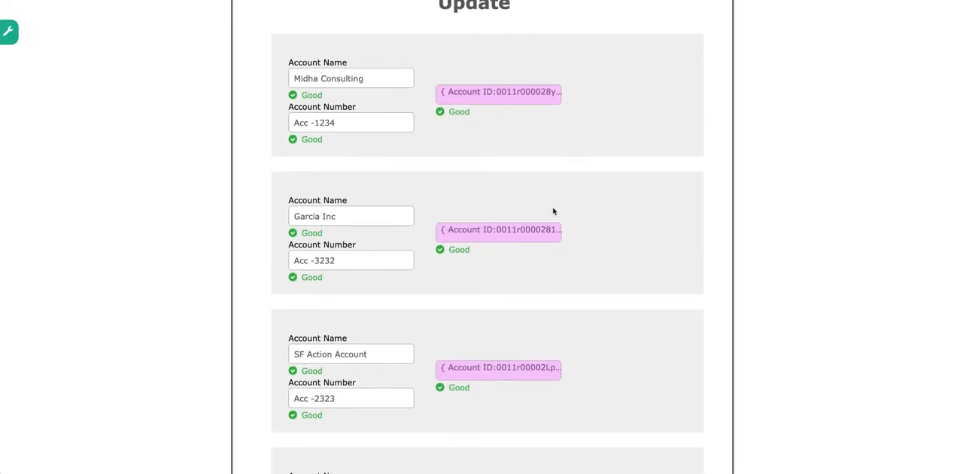
pyautogui.scroll(-1, 555, 211)
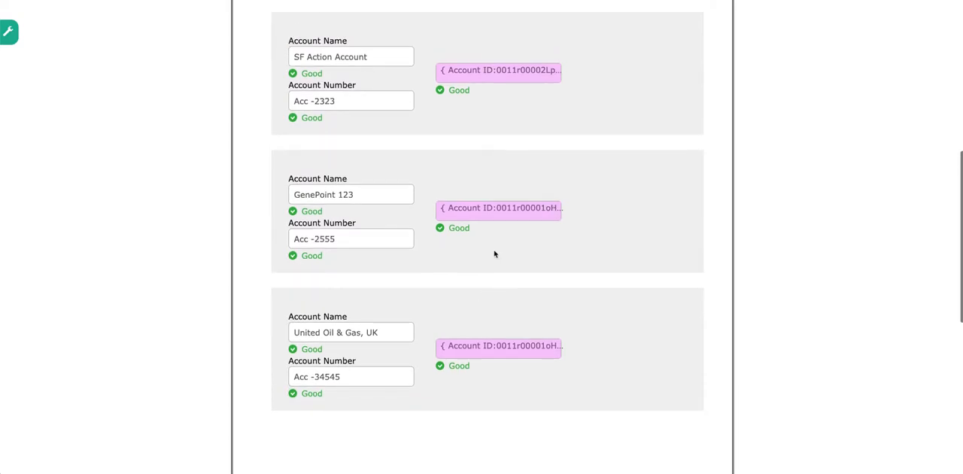
pyautogui.scroll(4, 497, 241)
pyautogui.scroll(2, 503, 217)
pyautogui.scroll(-6, 505, 218)
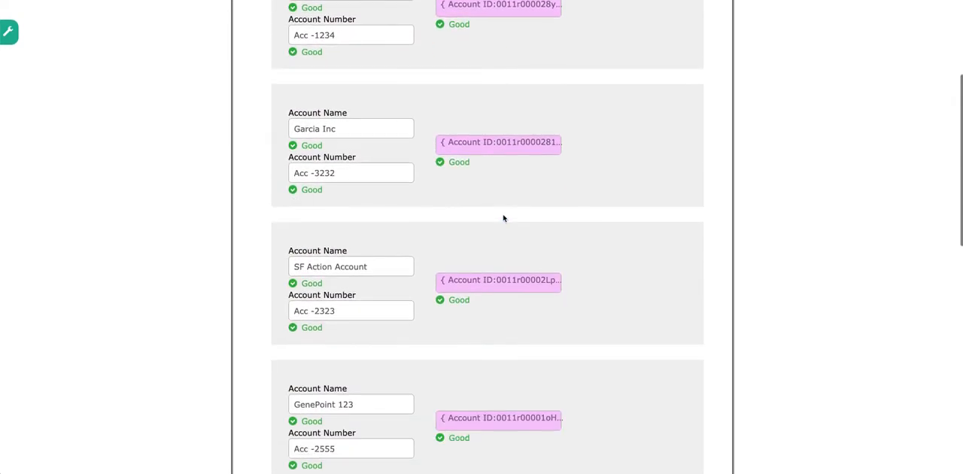
pyautogui.scroll(5, 504, 218)
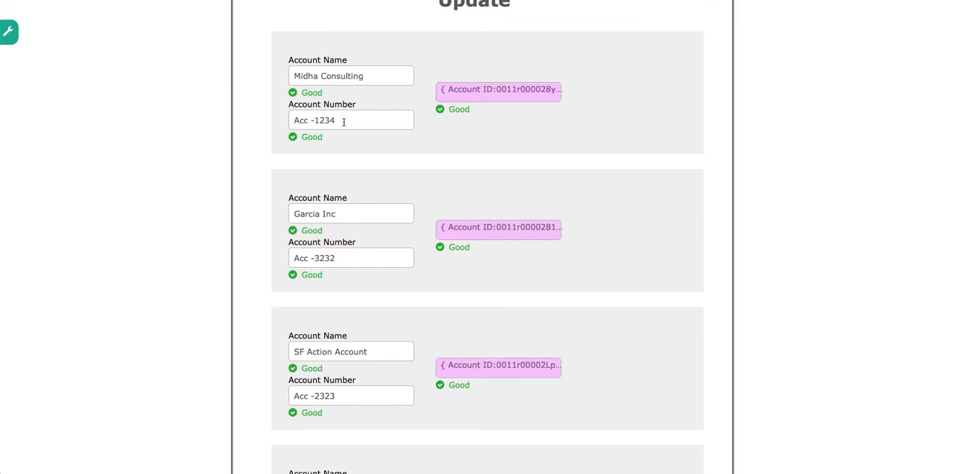
pyautogui.scroll(-6, 346, 272)
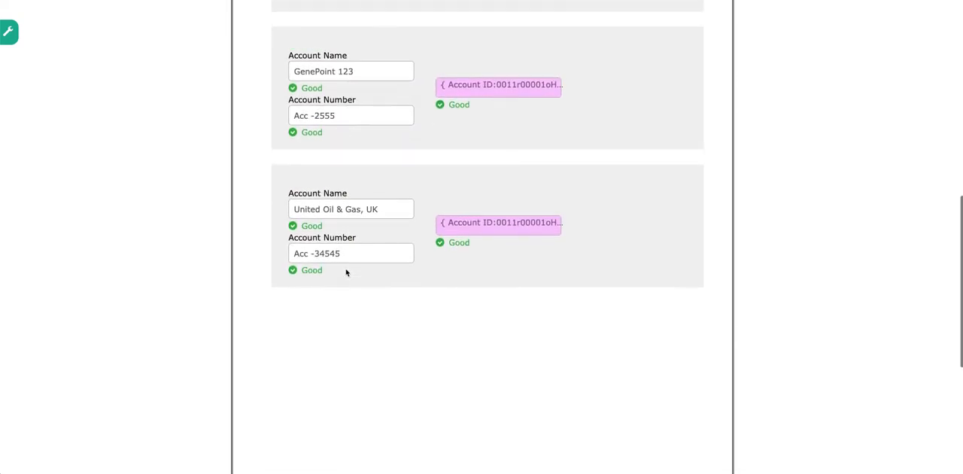
pyautogui.scroll(3, 346, 272)
pyautogui.scroll(5, 346, 273)
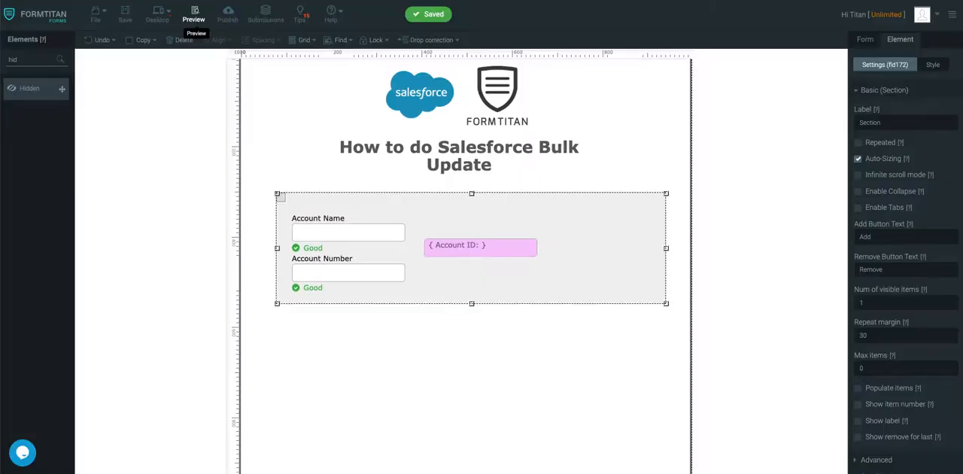
# Step: Add the Account object to the Salesforce push settings with the Update action, Record Id mode and Bulk mode enabled
pyautogui.click(869, 40)
pyautogui.click(876, 163)
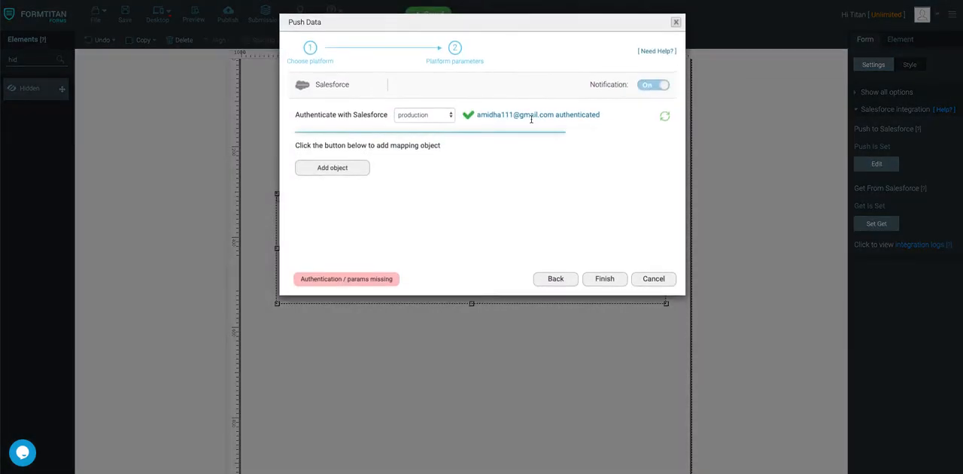
pyautogui.click(321, 169)
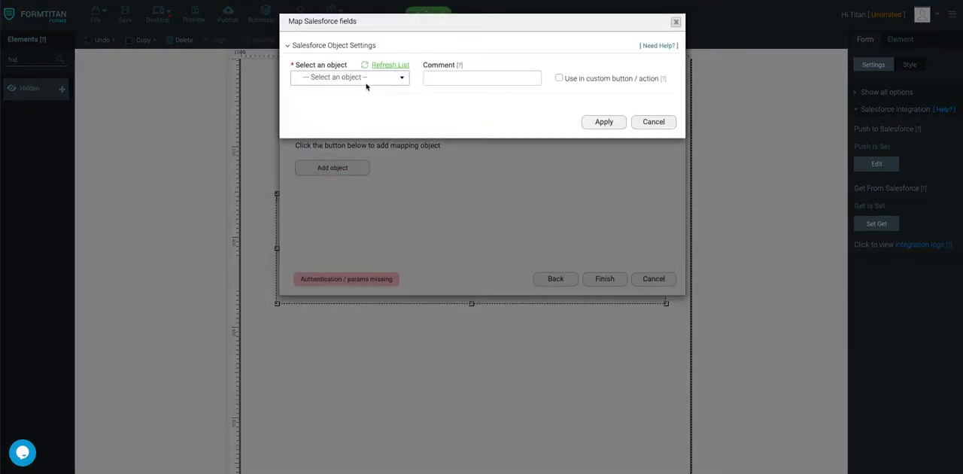
pyautogui.click(367, 78)
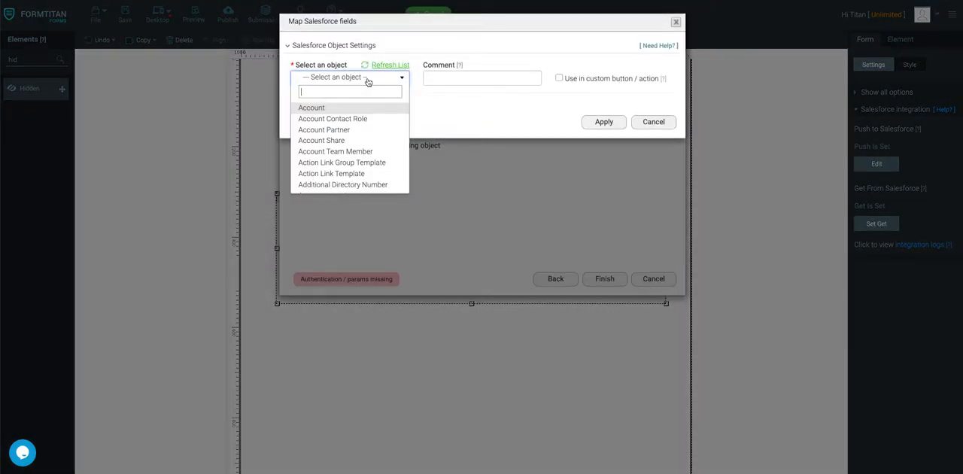
pyautogui.click(341, 111)
pyautogui.click(333, 101)
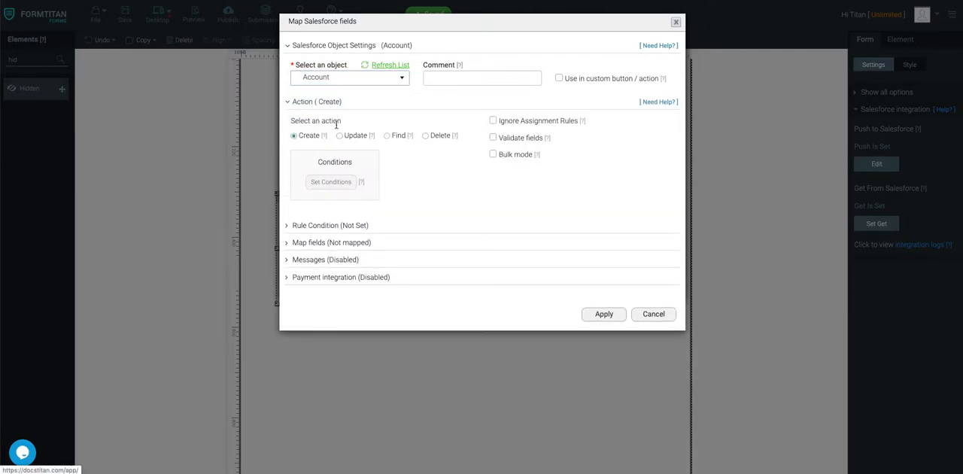
pyautogui.click(340, 135)
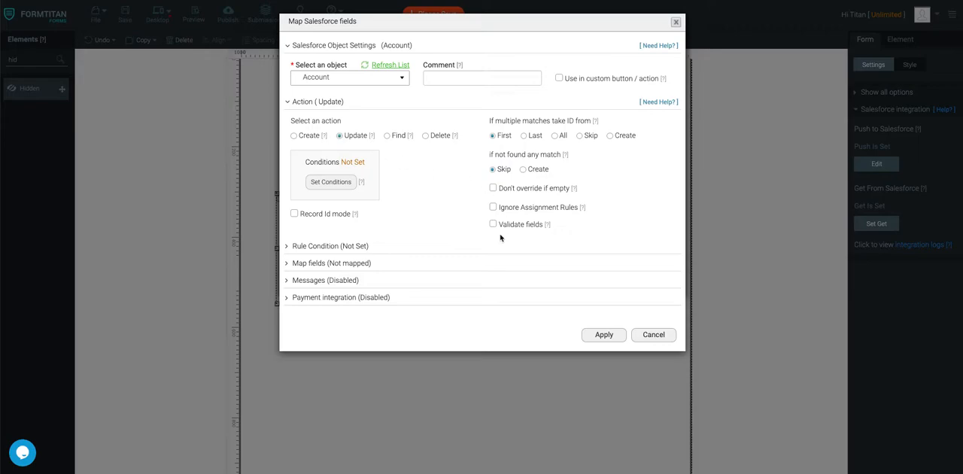
pyautogui.click(295, 213)
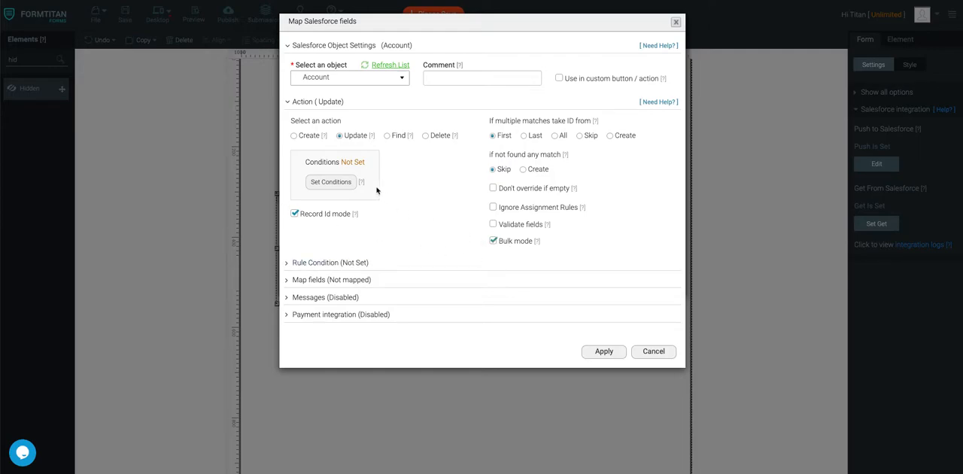
# Step: Set the update condition to Account ID Equals the Account ID form field, and take IDs from All for multiple matches
pyautogui.click(344, 182)
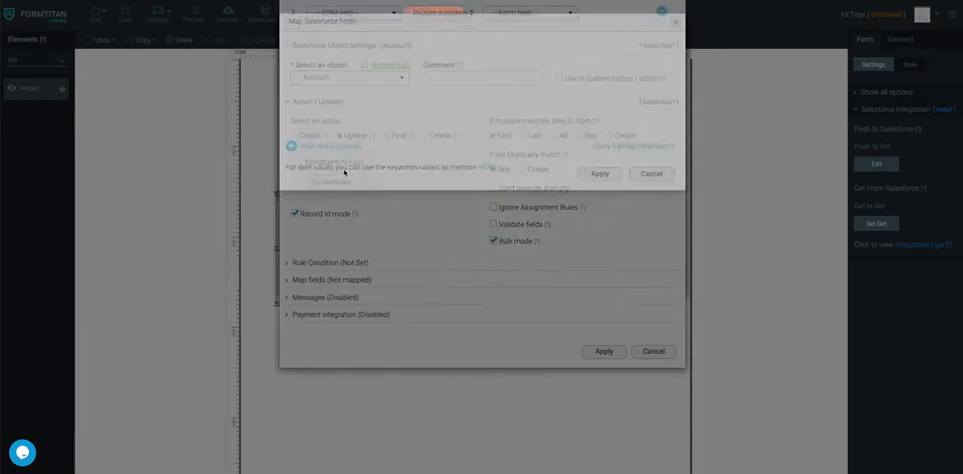
pyautogui.click(357, 51)
pyautogui.click(340, 113)
pyautogui.click(441, 47)
pyautogui.click(440, 58)
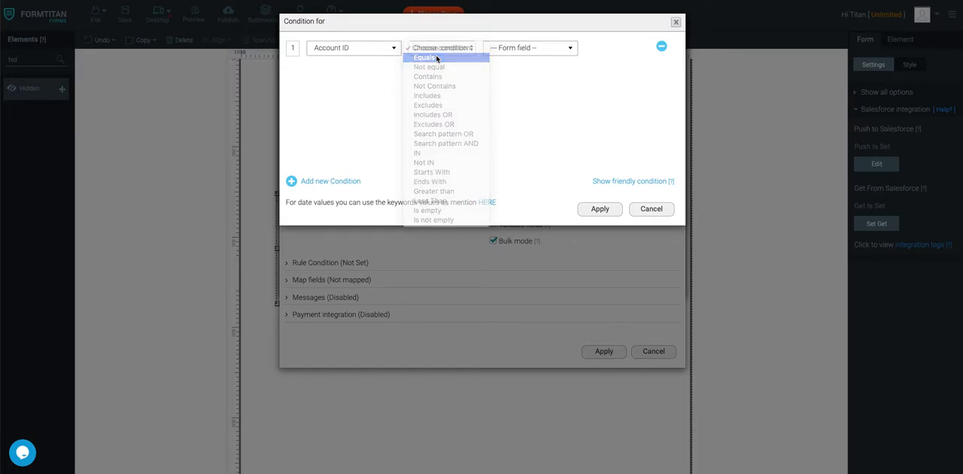
pyautogui.click(521, 49)
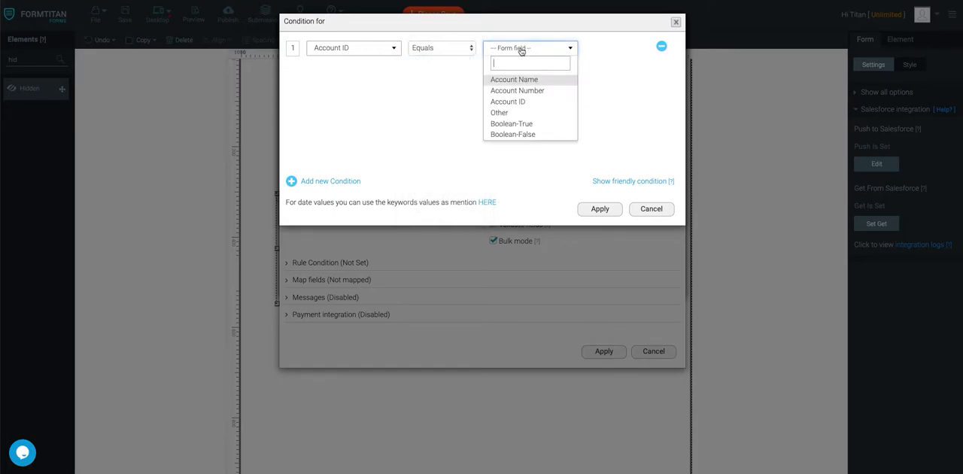
pyautogui.click(519, 101)
pyautogui.click(599, 210)
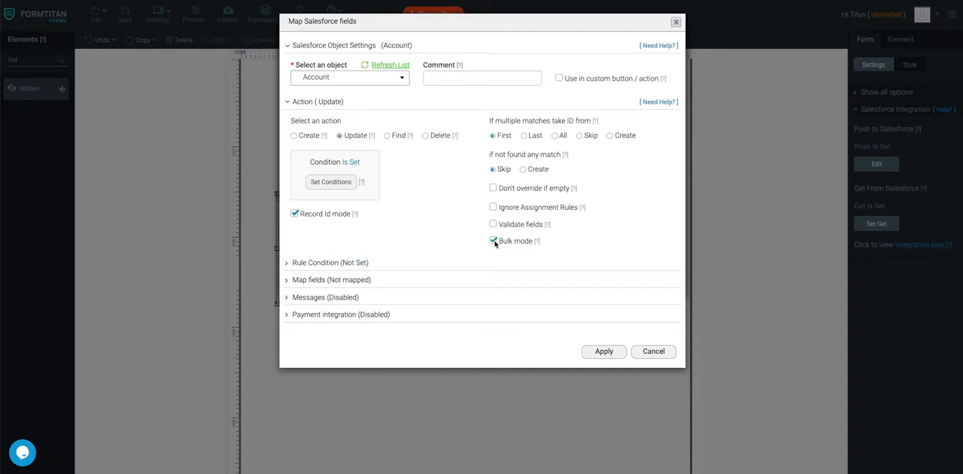
pyautogui.click(556, 137)
# Step: Map the Account Number form field to Salesforce's Account Number for the push, apply and finish the mapping, and save the form
pyautogui.click(325, 279)
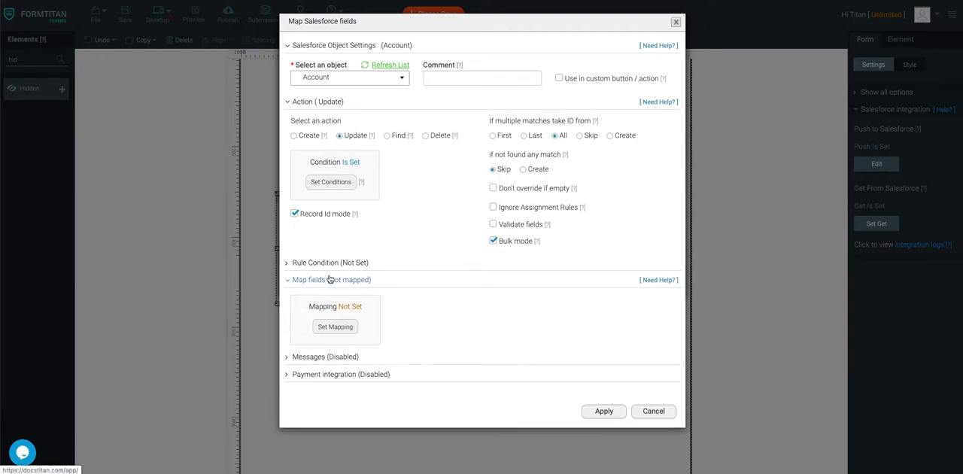
pyautogui.click(331, 329)
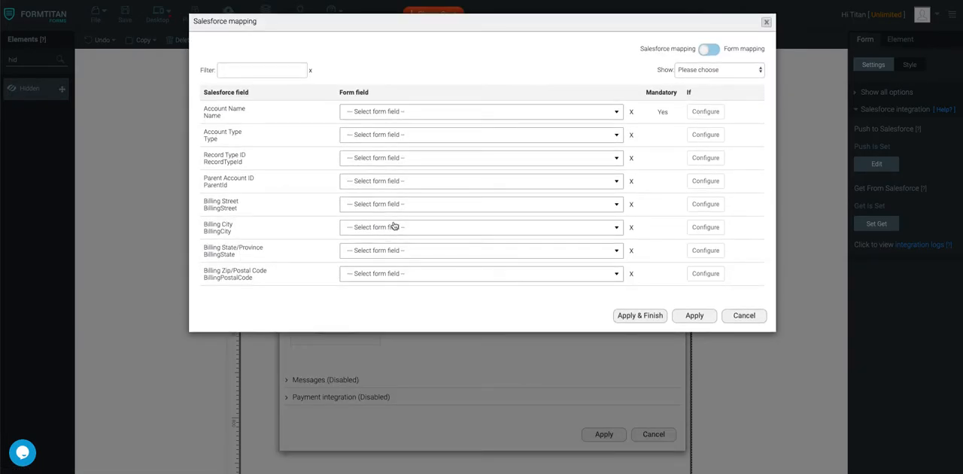
pyautogui.click(711, 52)
pyautogui.scroll(-3, 344, 153)
pyautogui.scroll(2, 345, 153)
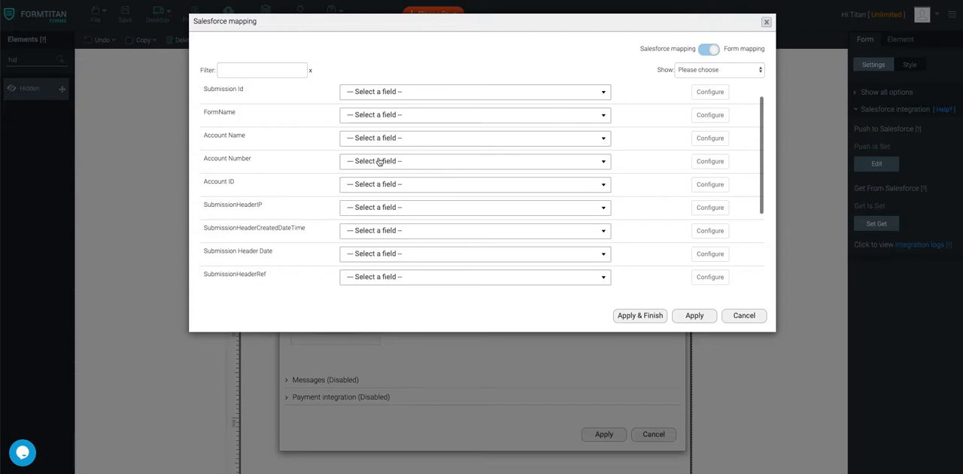
pyautogui.click(380, 162)
pyautogui.write('num')
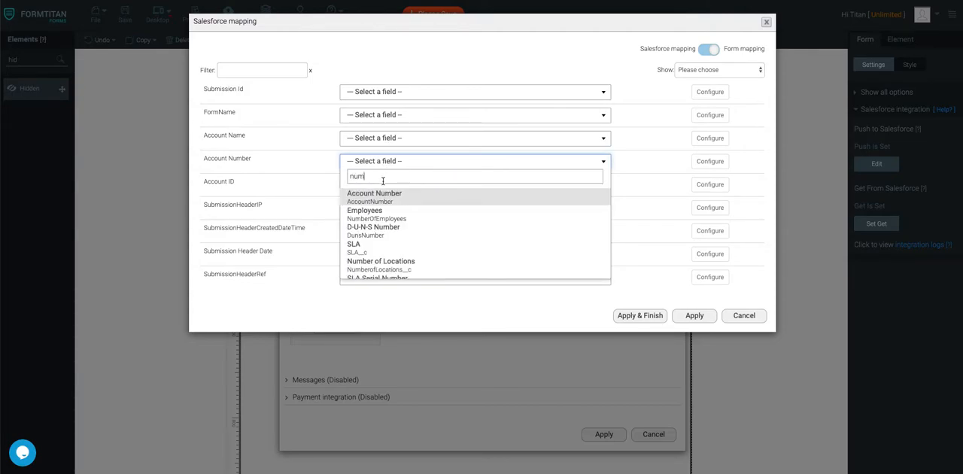
pyautogui.click(381, 194)
pyautogui.click(637, 317)
pyautogui.click(126, 13)
# Step: Add a Submit button below the section, set its button type to submit, and save the form
pyautogui.moveTo(22, 58); pyautogui.dragTo(6, 58)
pyautogui.write('sub')
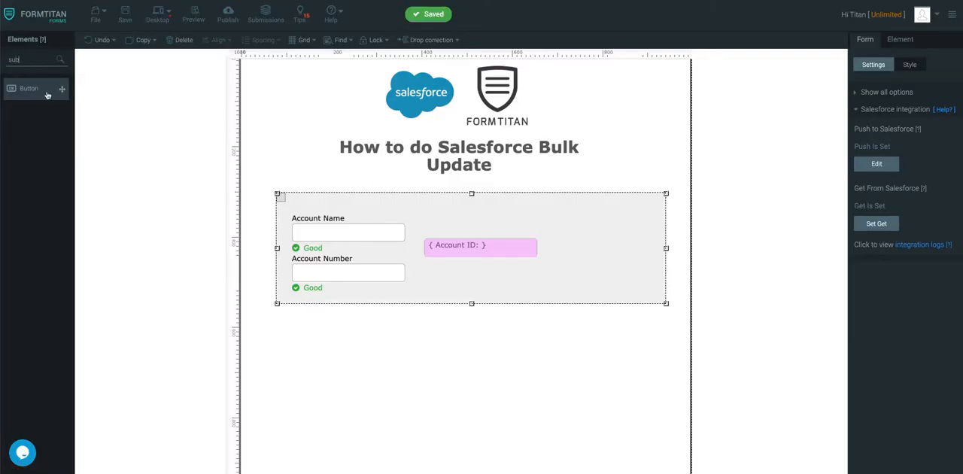
pyautogui.moveTo(62, 88); pyautogui.dragTo(441, 339)
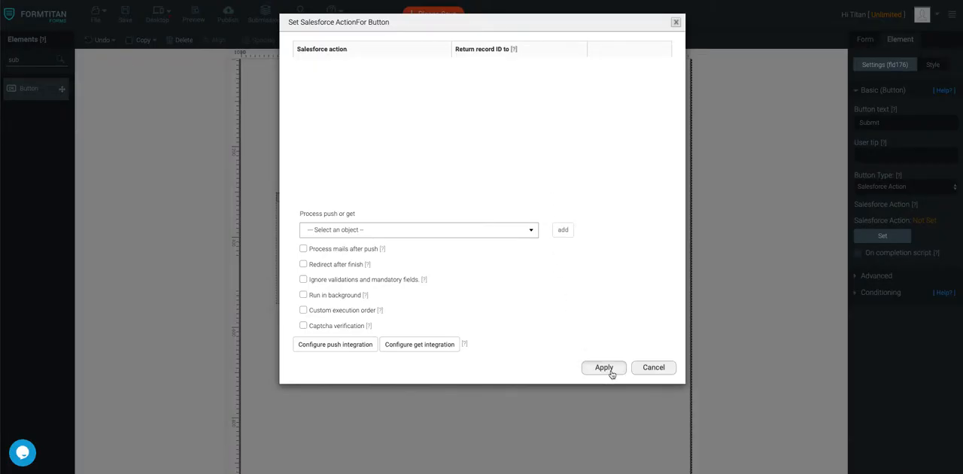
pyautogui.click(606, 368)
pyautogui.click(924, 188)
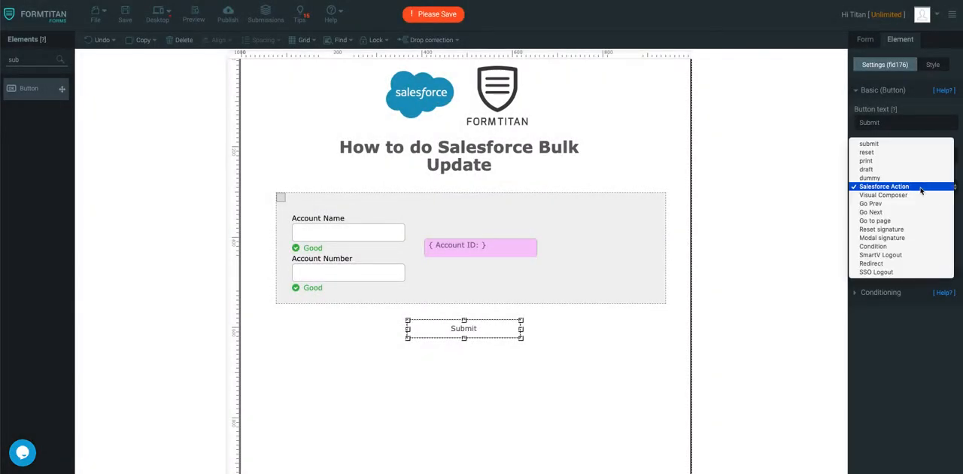
pyautogui.click(906, 144)
pyautogui.click(125, 15)
# Step: Preview the form and change the first account's Account Number to "Update Bulk 1"
pyautogui.click(193, 15)
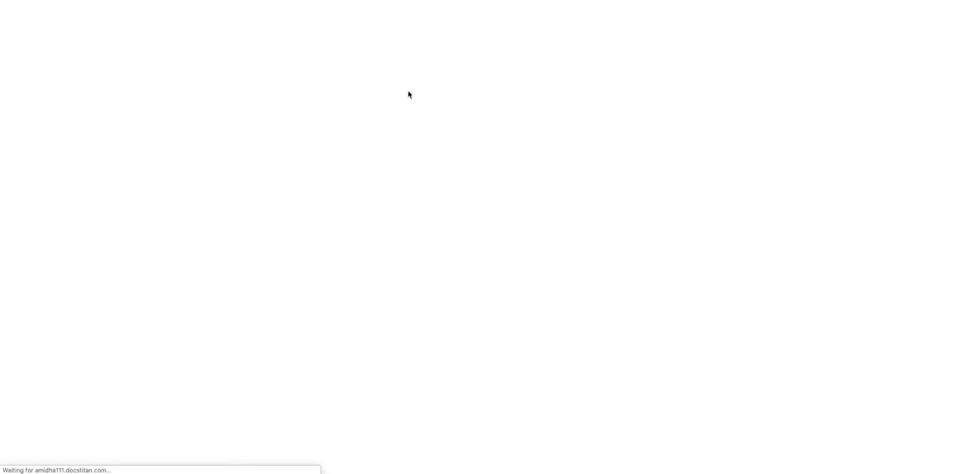
pyautogui.scroll(-6, 510, 152)
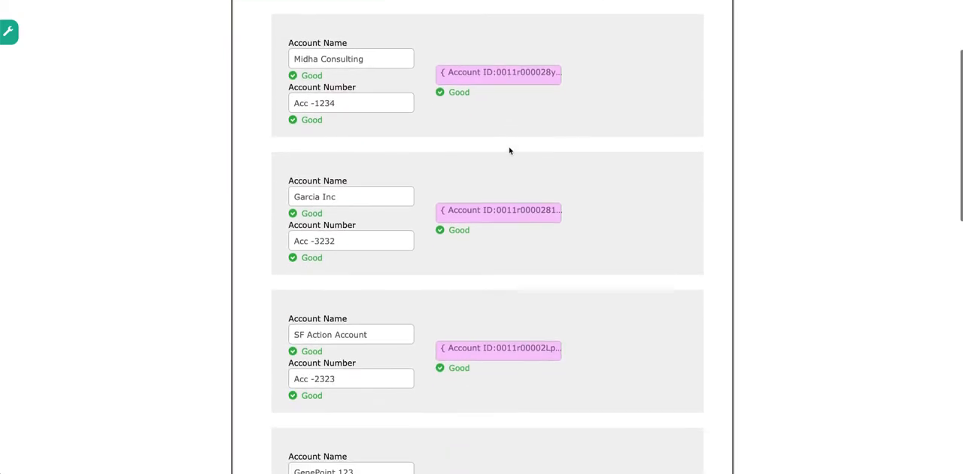
pyautogui.scroll(3, 510, 151)
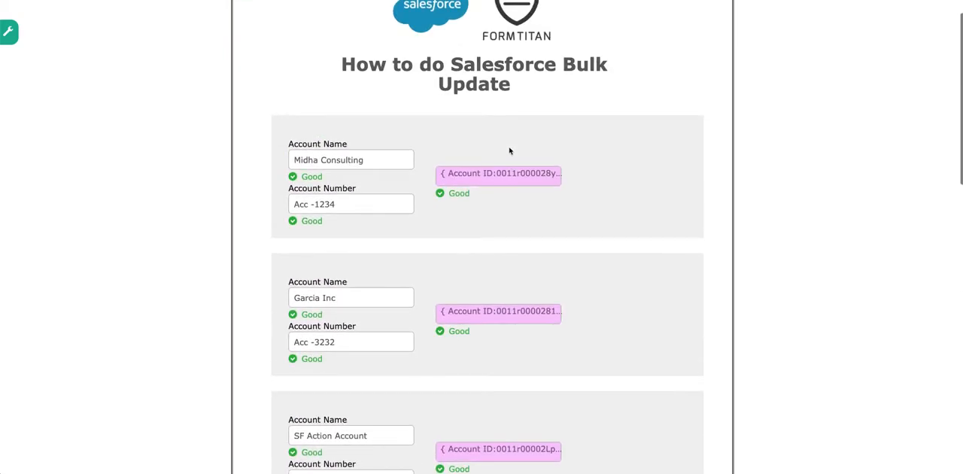
pyautogui.moveTo(356, 205); pyautogui.dragTo(229, 196)
pyautogui.write('B')
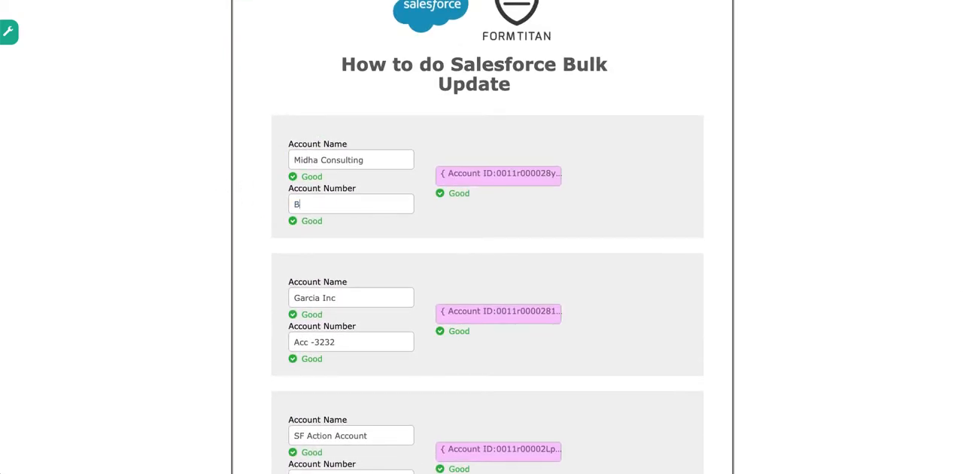
pyautogui.write('ulk 1 Upd')
pyautogui.write('ate')
pyautogui.moveTo(356, 204); pyautogui.dragTo(145, 195)
pyautogui.write('Updat')
# Step: Copy the first account's new number into the second account's Account Number and change it to "Update Bulk 2"
pyautogui.moveTo(377, 203); pyautogui.dragTo(219, 198)
pyautogui.hotkey('ctrl', 'c')
pyautogui.moveTo(360, 340); pyautogui.dragTo(242, 336)
pyautogui.hotkey('ctrl', 'v')
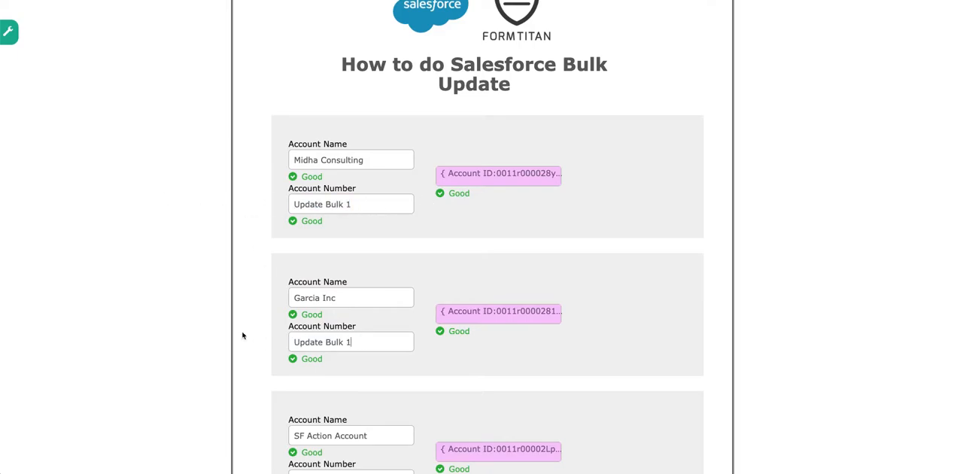
pyautogui.write('2')
pyautogui.press('Left')
pyautogui.press('BackSpace')
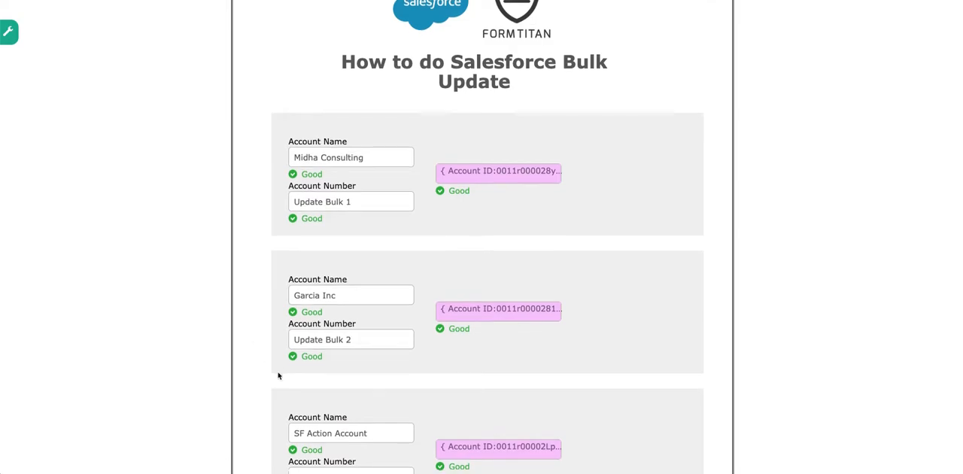
# Step: Set the Account Number of the third, fourth and fifth accounts to "Update Bulk 3", "Update Bulk 4" and "Update Bulk 5"
pyautogui.scroll(-2, 339, 354)
pyautogui.moveTo(354, 351); pyautogui.dragTo(254, 331)
pyautogui.write('Update Bulk 2')
pyautogui.press('BackSpace')
pyautogui.write('3')
pyautogui.scroll(-1, 250, 345)
pyautogui.scroll(-3, 250, 345)
pyautogui.moveTo(361, 289); pyautogui.dragTo(257, 289)
pyautogui.hotkey('ctrl', 'v')
pyautogui.moveTo(355, 428); pyautogui.dragTo(182, 383)
pyautogui.hotkey('ctrl', 'v')
pyautogui.press('BackSpace')
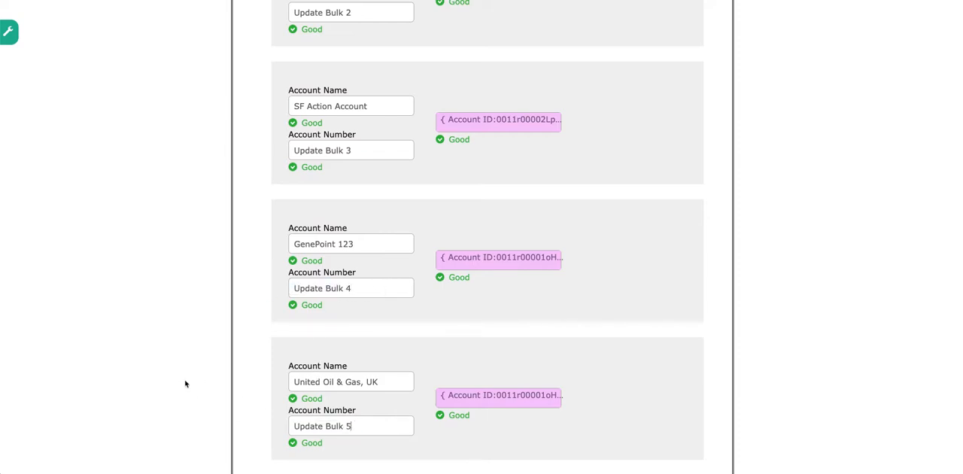
# Step: Check the edited account numbers and submit the form
pyautogui.scroll(3, 399, 302)
pyautogui.scroll(-7, 399, 302)
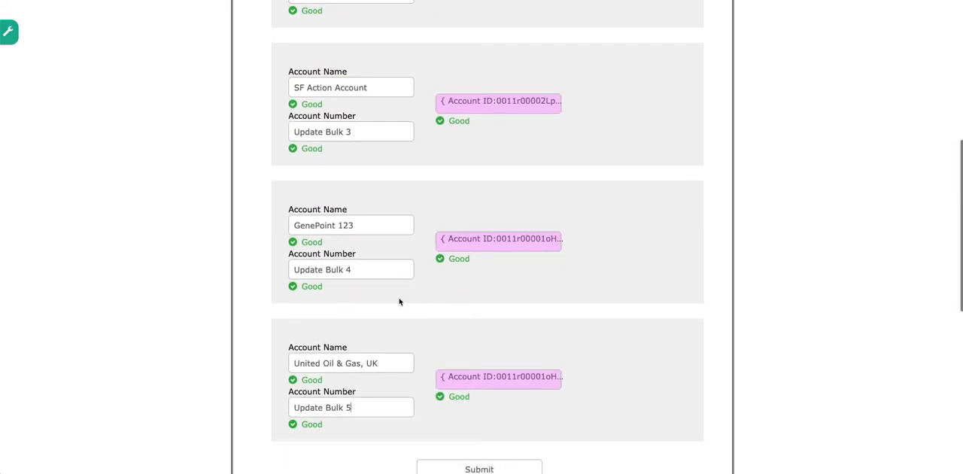
pyautogui.click(501, 213)
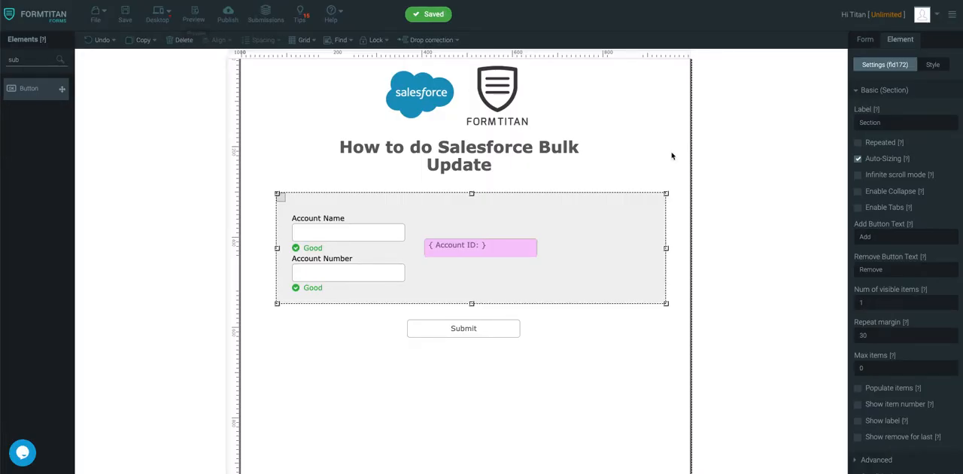
# Step: Return to the form editor, open the integration logs, and examine the message of the latest Salesforce account update
pyautogui.click(866, 39)
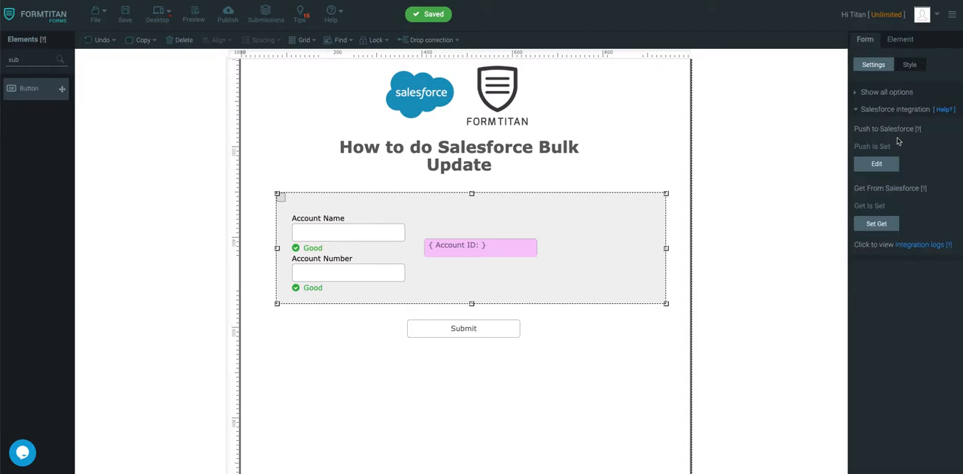
pyautogui.click(911, 245)
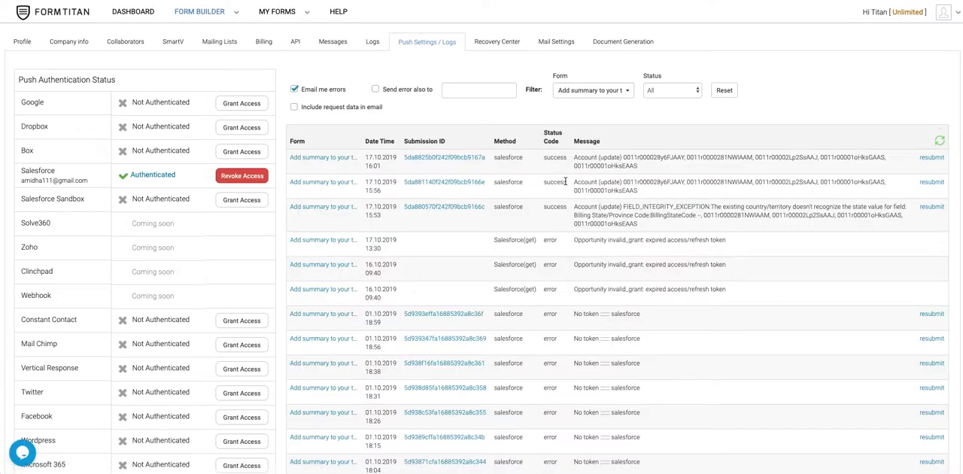
pyautogui.moveTo(641, 168); pyautogui.dragTo(576, 157)
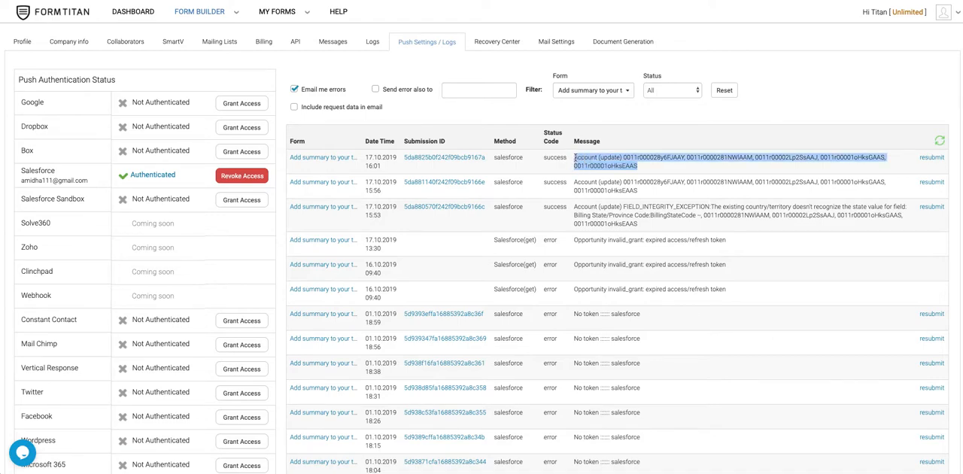
pyautogui.click(649, 167)
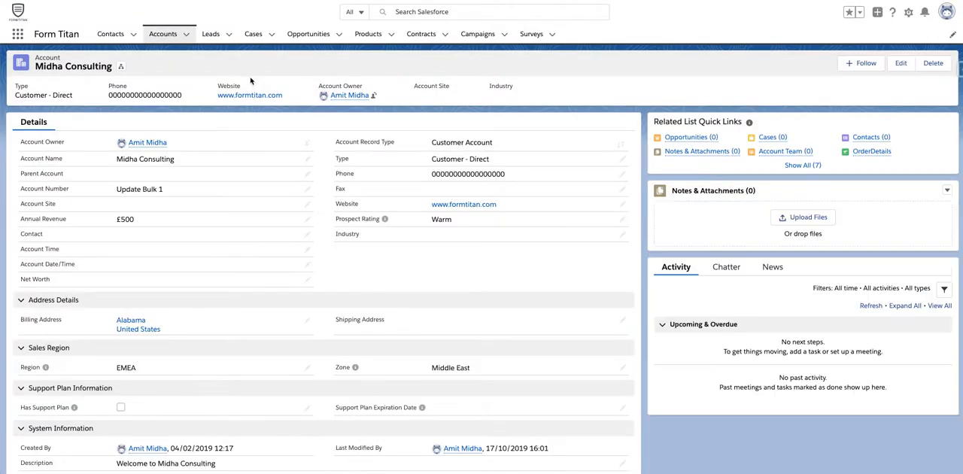
# Step: Switch to Salesforce and check the Account Number on the Midha Consulting record and on the Formtitan account from the Accounts list
pyautogui.moveTo(167, 189); pyautogui.dragTo(114, 189)
pyautogui.click(164, 34)
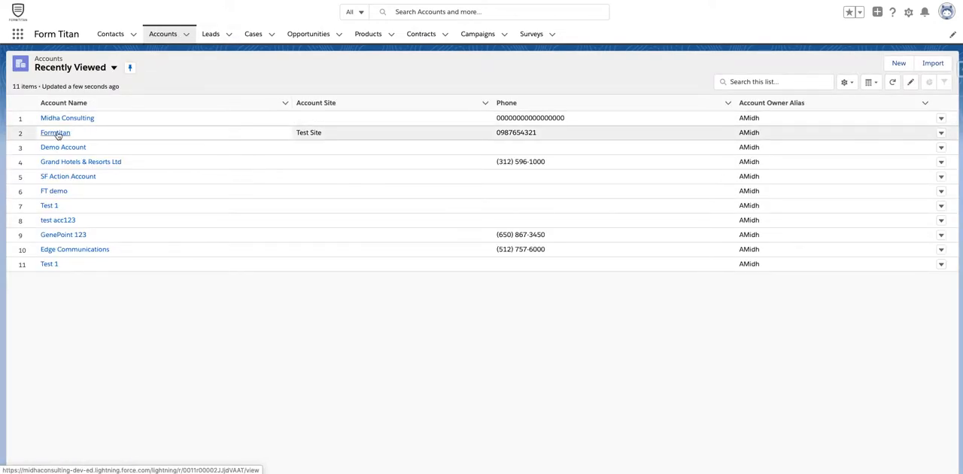
pyautogui.click(58, 135)
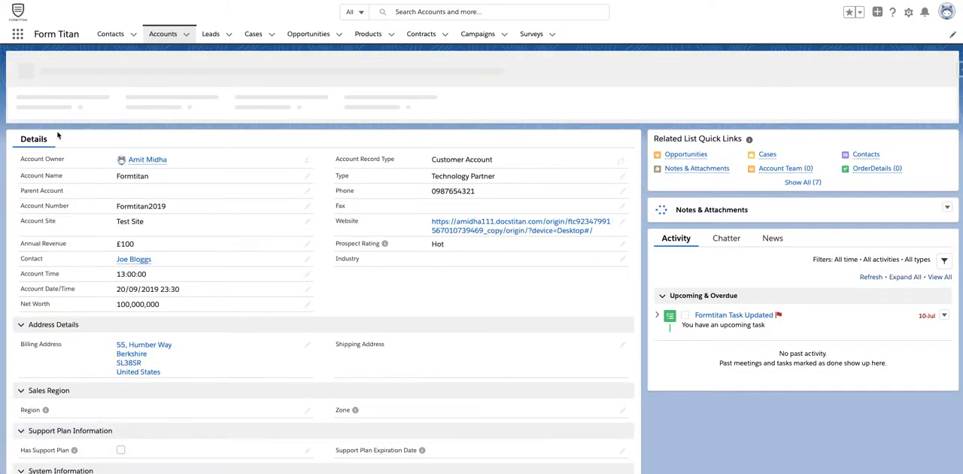
pyautogui.hotkey('alt', 'Left')
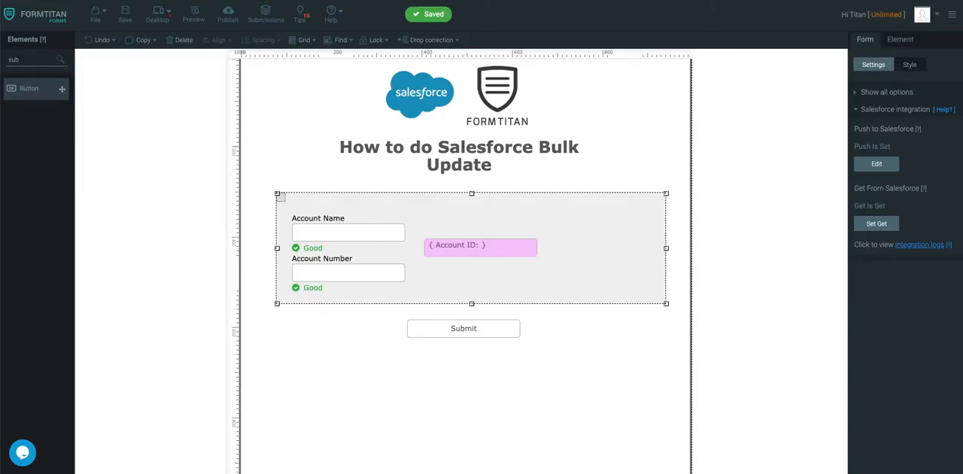
# Step: Return to the form editor, preview the form again, and review the account numbers reloaded from Salesforce
pyautogui.click(195, 20)
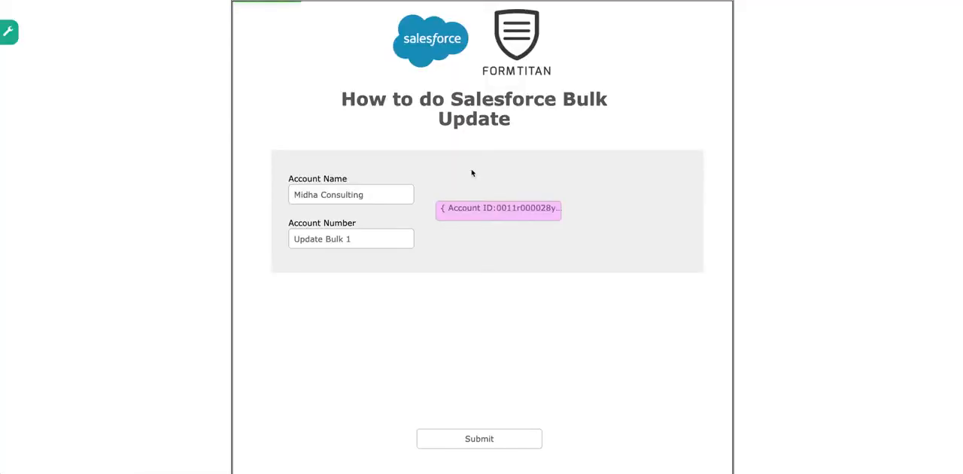
pyautogui.scroll(-3, 432, 157)
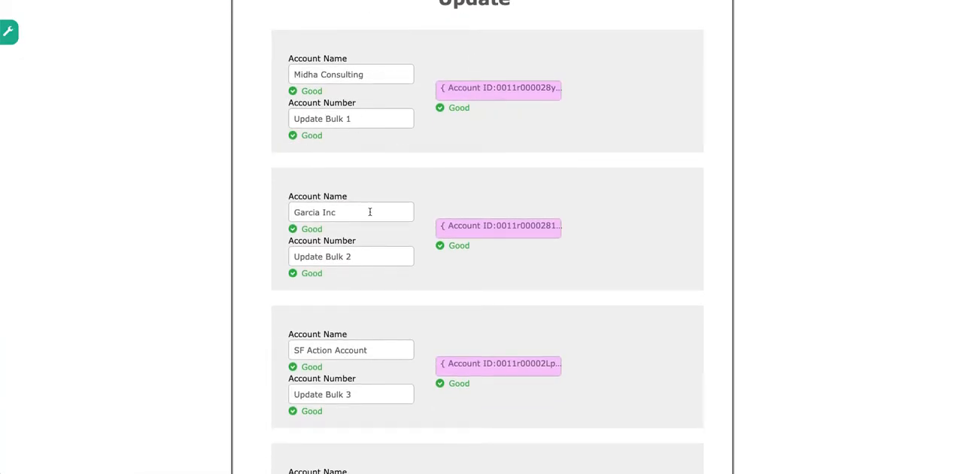
# Step: Copy the GenePoint 123 account ID from the form preview, switch to Salesforce, and open that account record by its ID in the URL
pyautogui.scroll(-2, 369, 210)
pyautogui.scroll(-3, 360, 289)
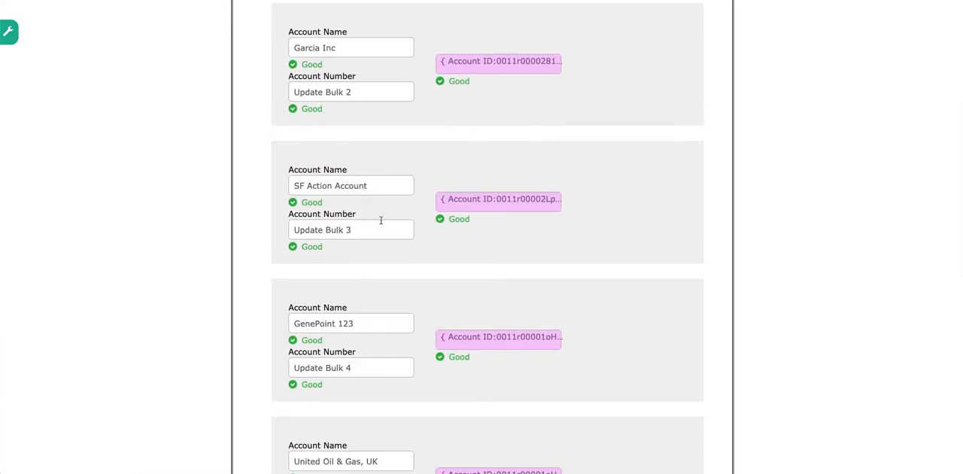
pyautogui.scroll(-3, 376, 228)
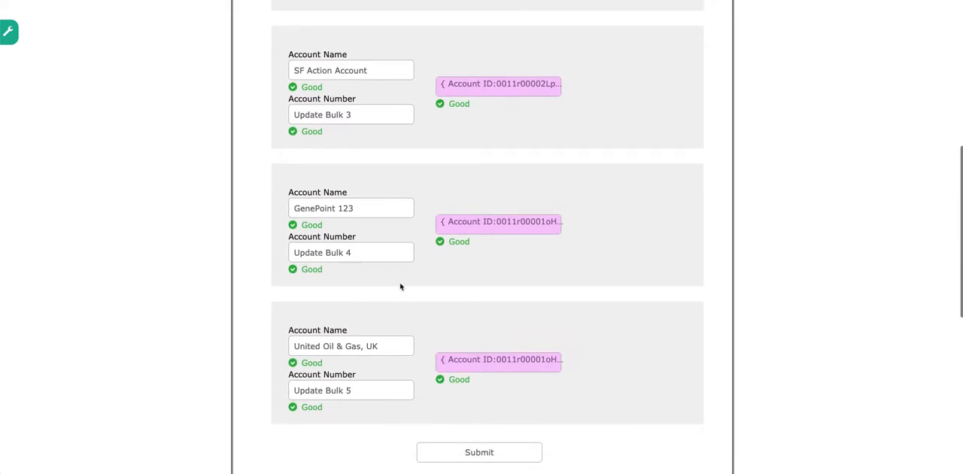
pyautogui.moveTo(496, 222); pyautogui.dragTo(553, 220)
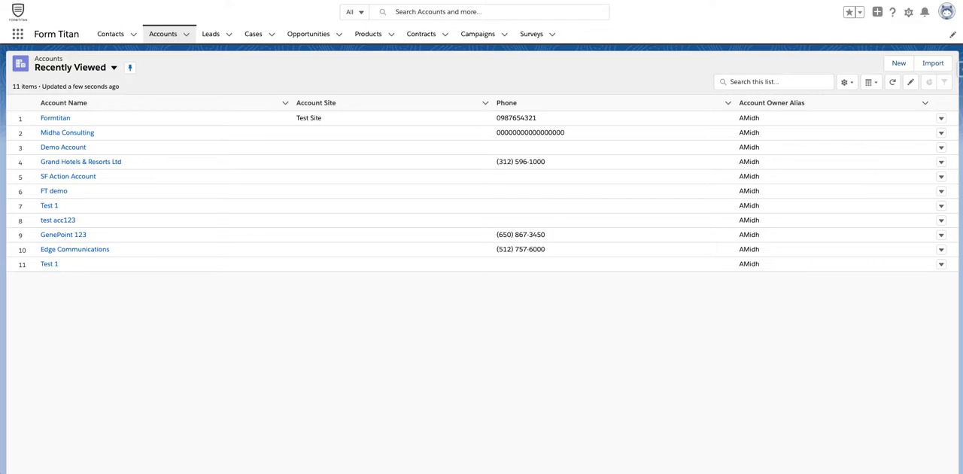
pyautogui.write('0011r00001oHksGAAS')
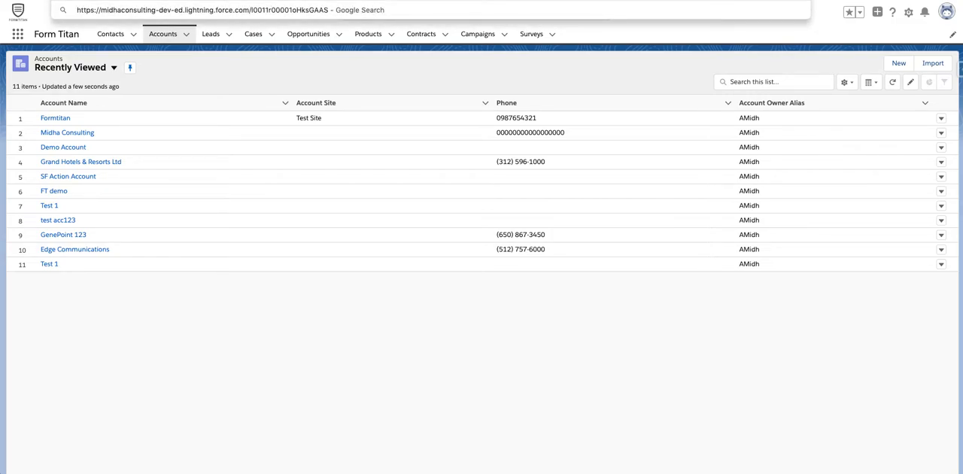
pyautogui.press('Return')
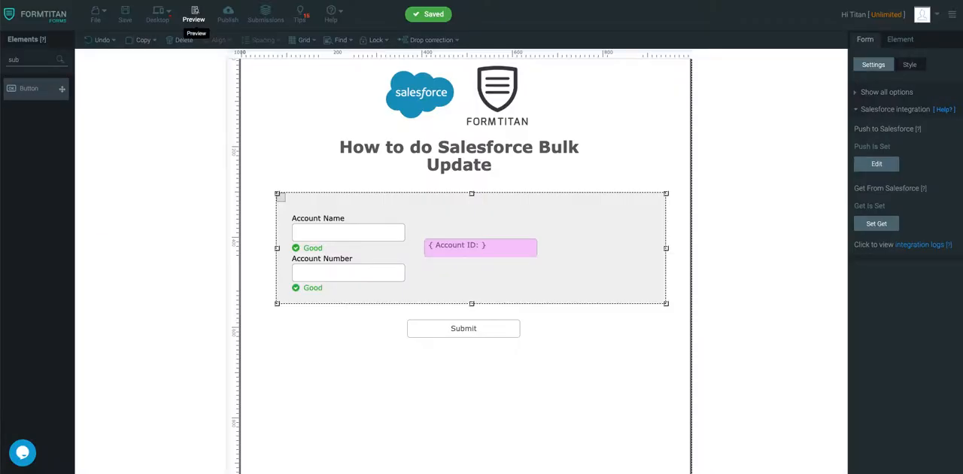
# Step: Return to the form editor, open the action settings of the Account update push, and toggle Record Id mode off and back on
pyautogui.click(882, 164)
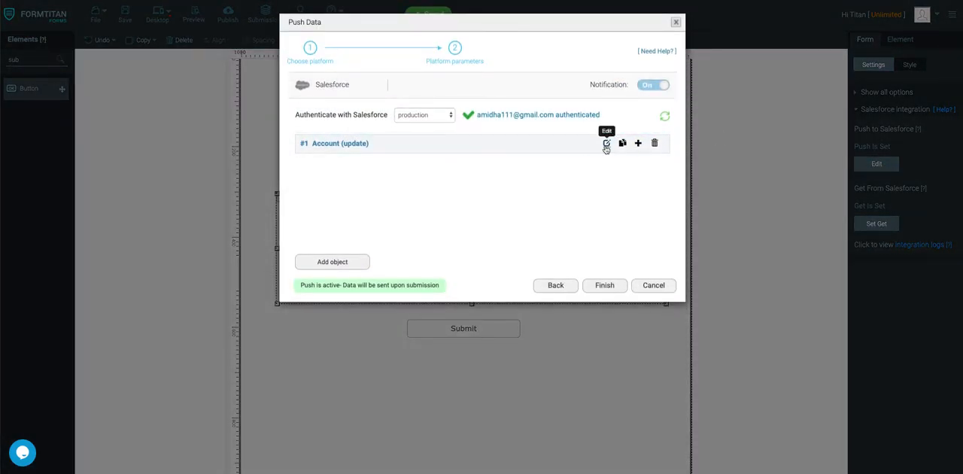
pyautogui.click(607, 143)
pyautogui.click(346, 103)
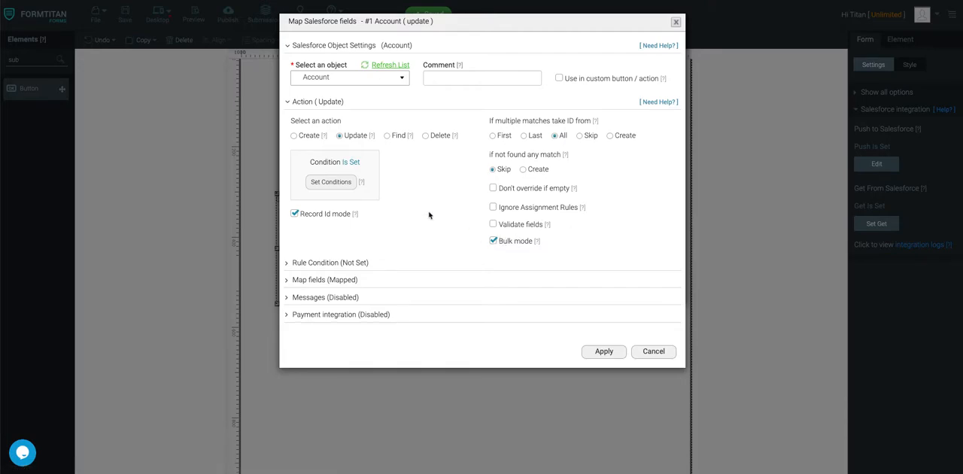
pyautogui.click(294, 214)
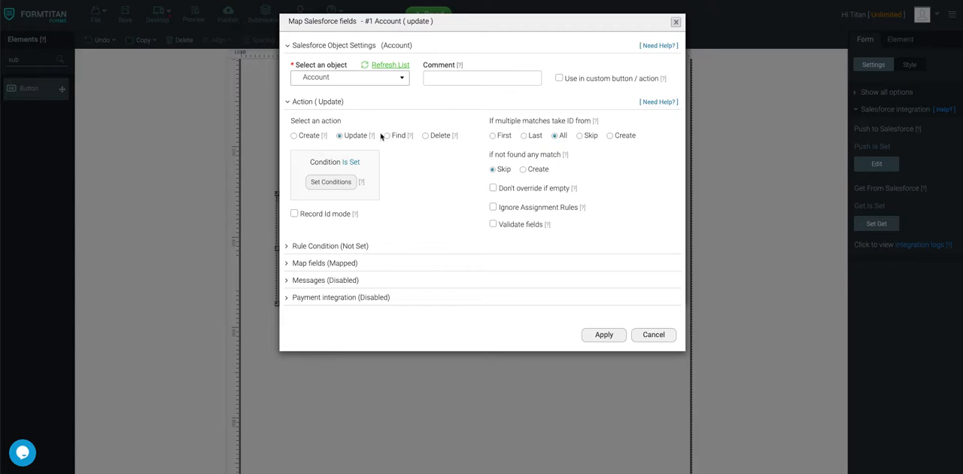
pyautogui.click(295, 214)
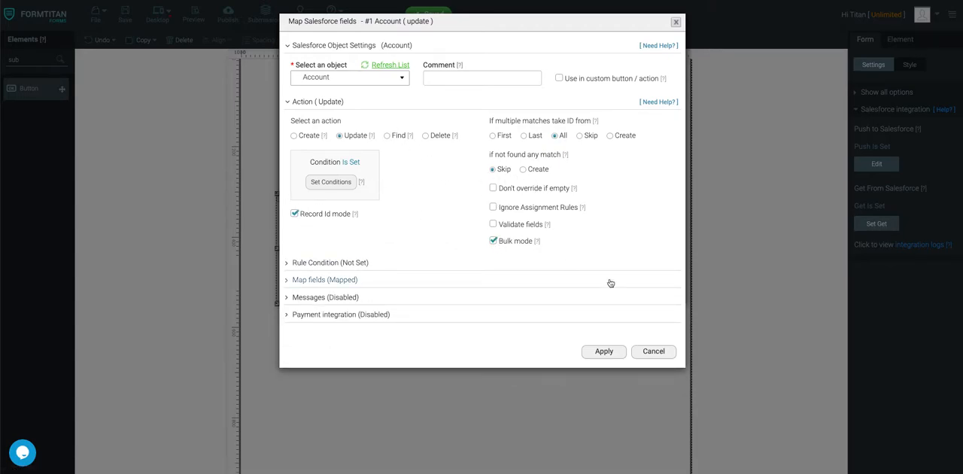